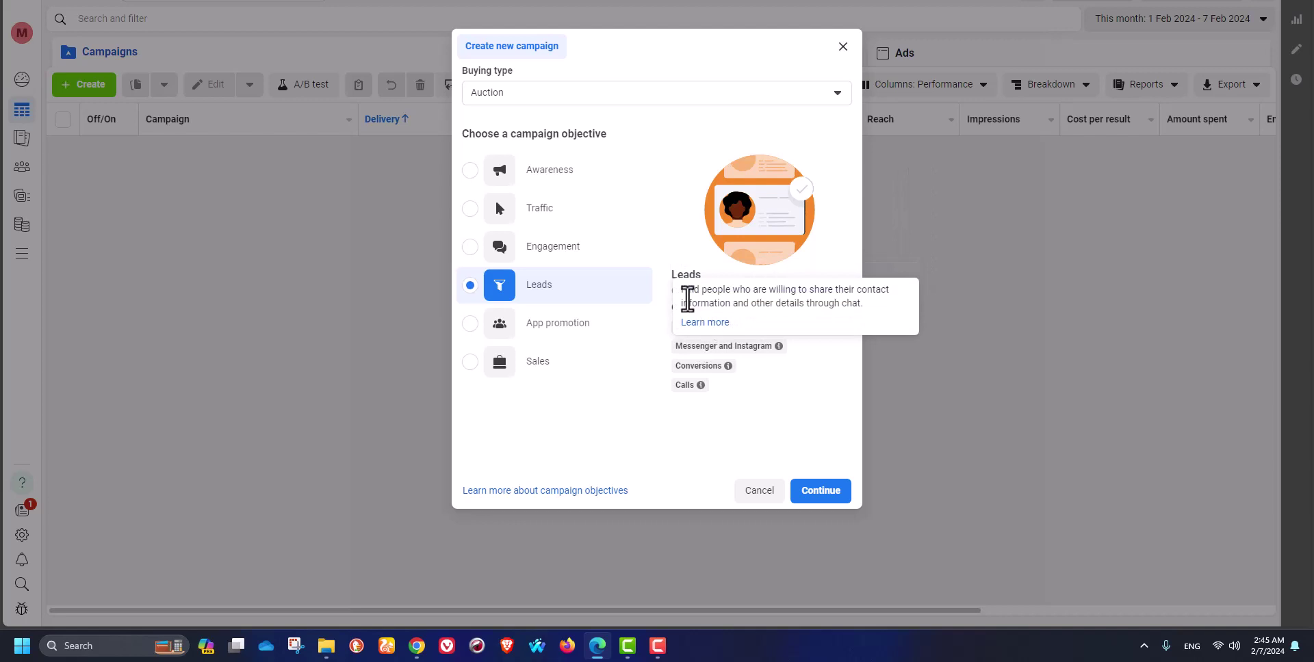
- Read the descriptions of the Messenger and Instagram, Conversions and Calls uses of the Leads objective
drag(684, 293, 847, 306)
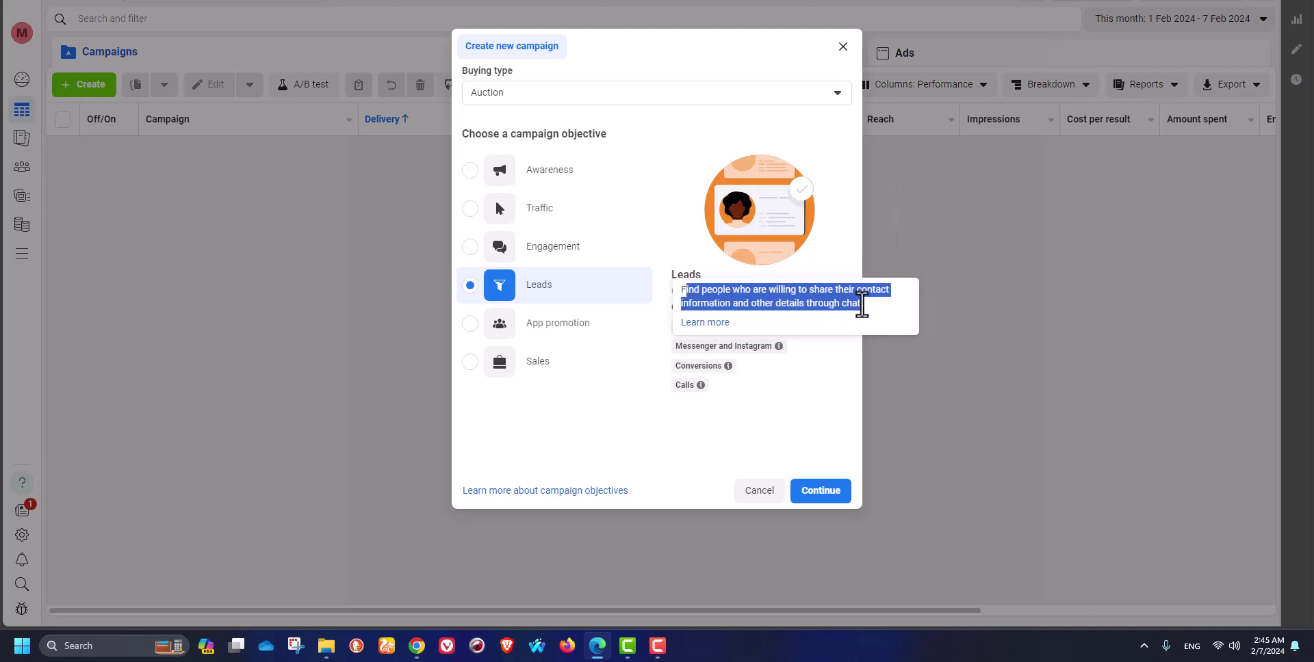
mouse_move(693, 365)
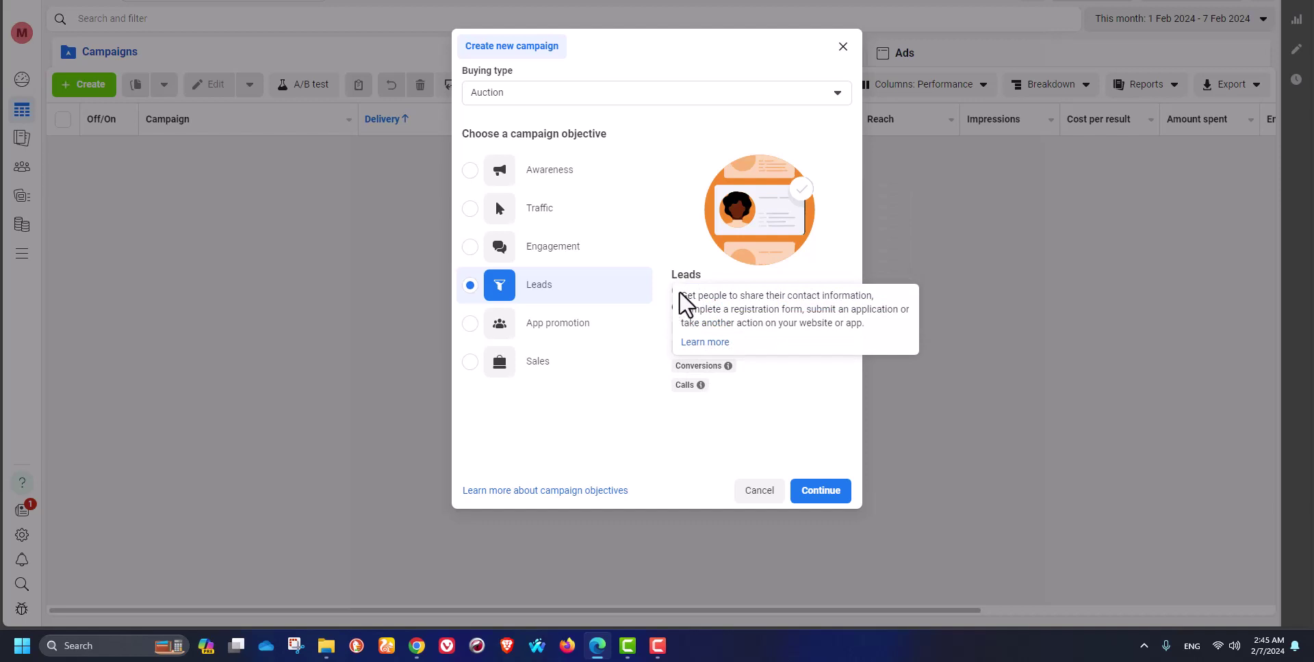
drag(680, 295, 874, 332)
drag(683, 300, 878, 337)
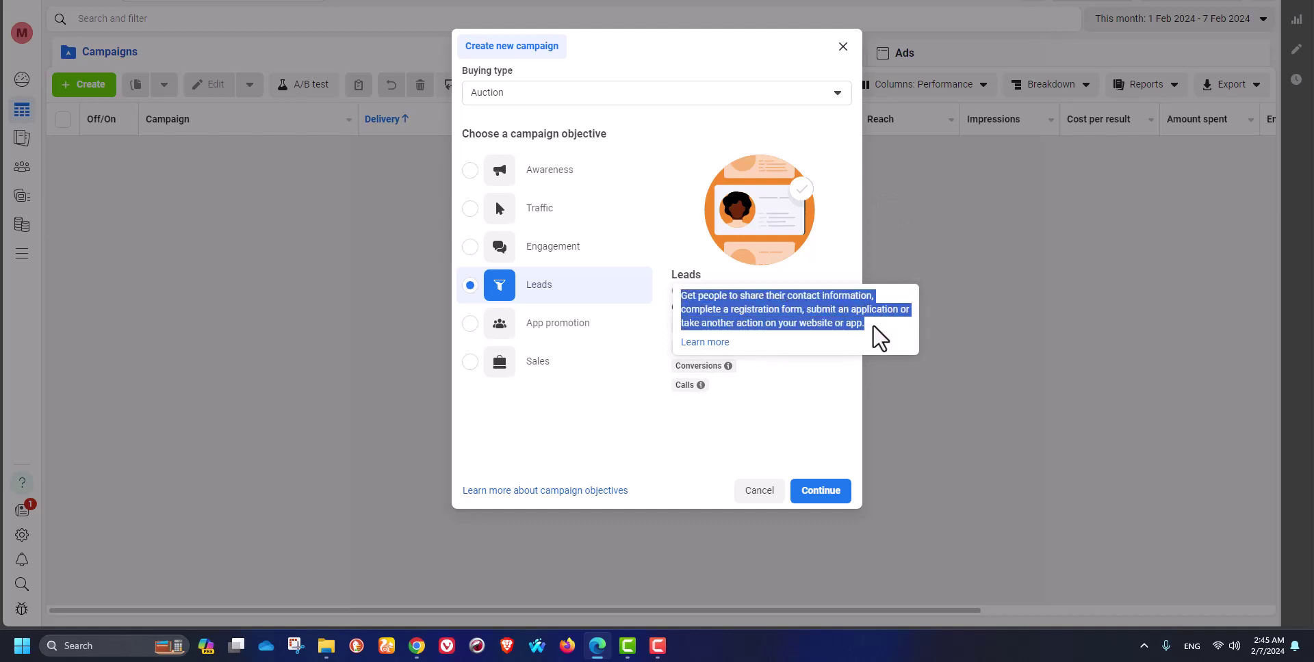
mouse_move(686, 385)
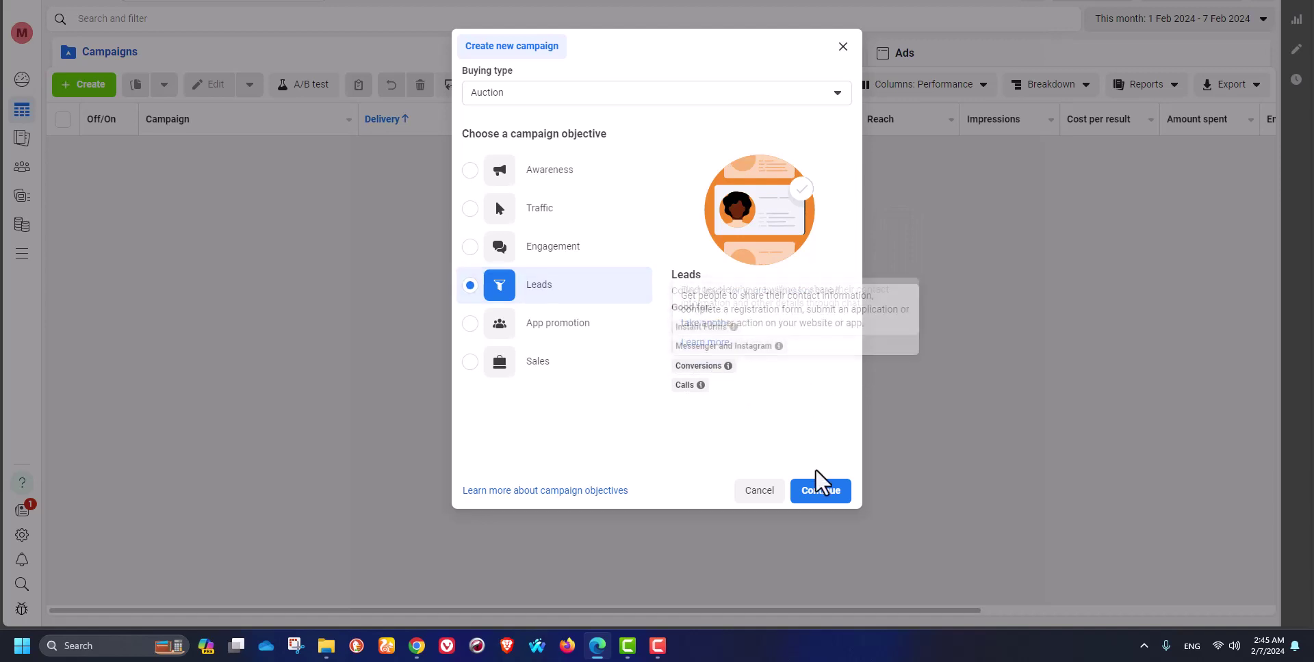
- Confirm the Leads objective and create the campaign with the manual leads campaign setup
click(810, 500)
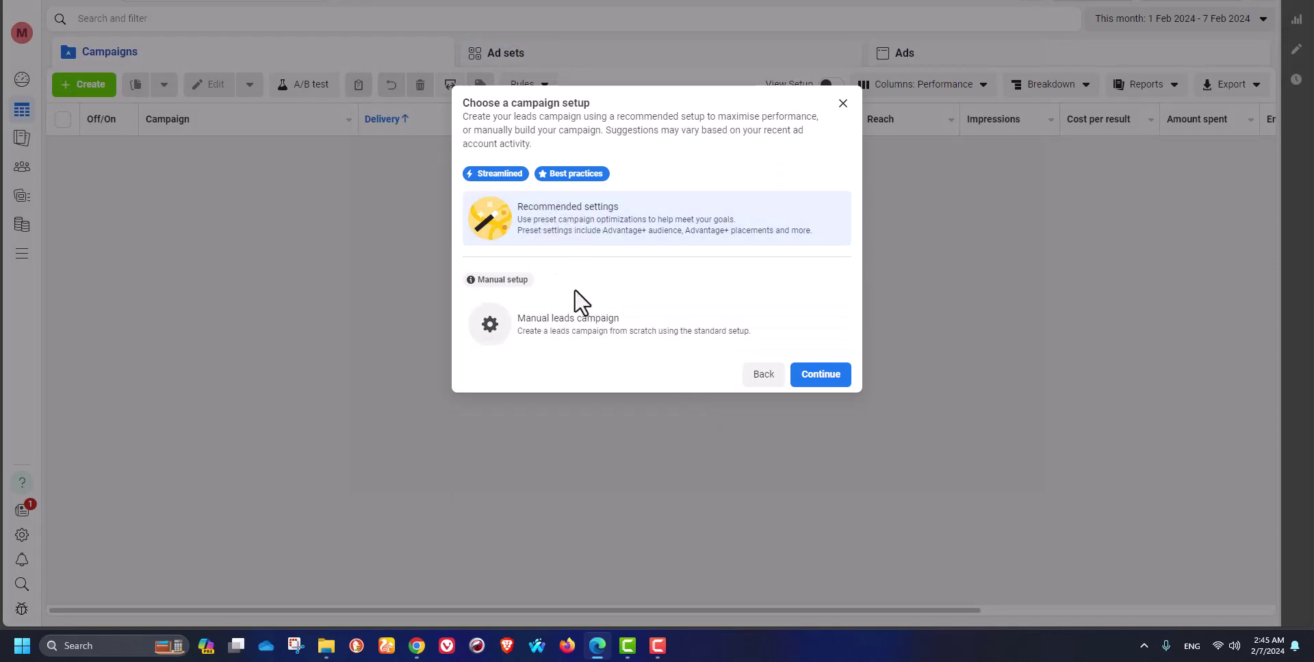
click(571, 325)
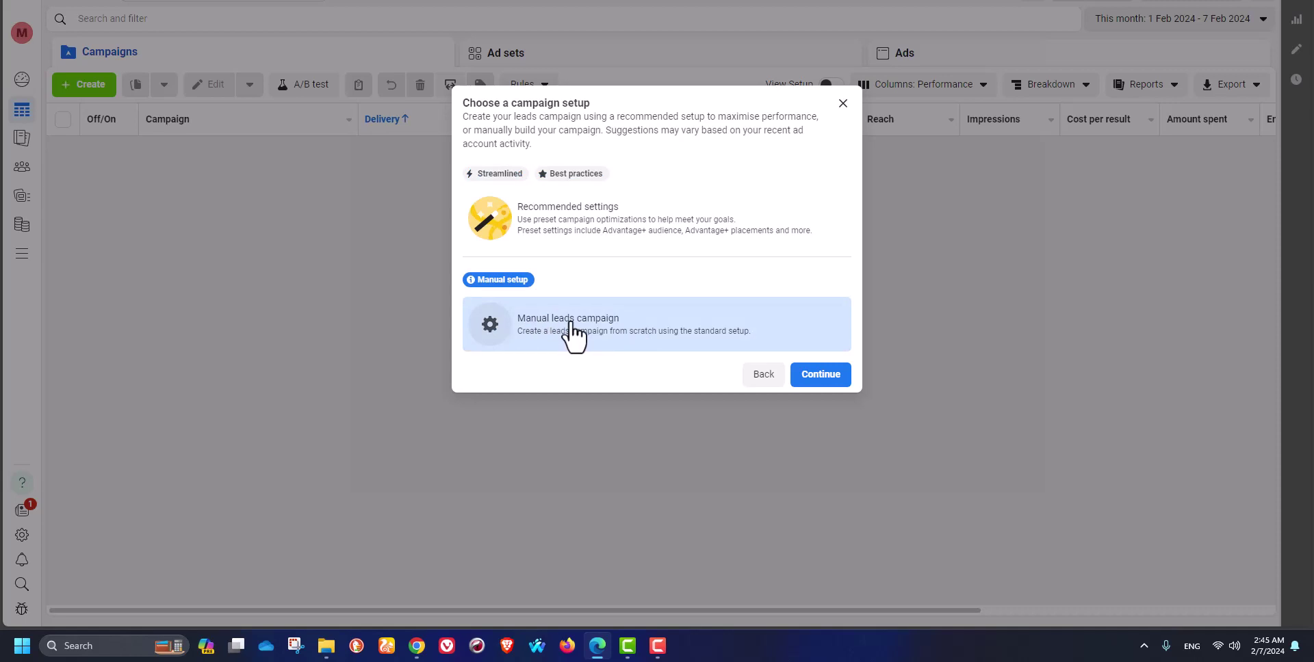
click(827, 377)
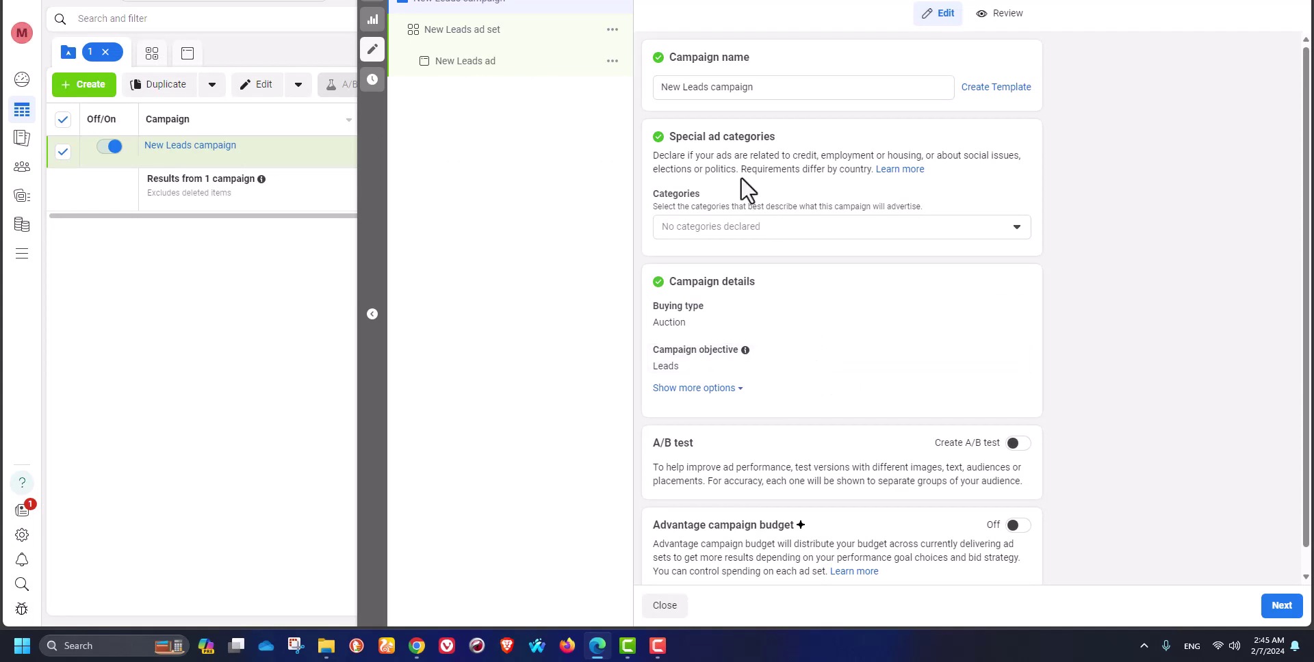
- Rename the campaign as "give it name"
drag(770, 88, 642, 101)
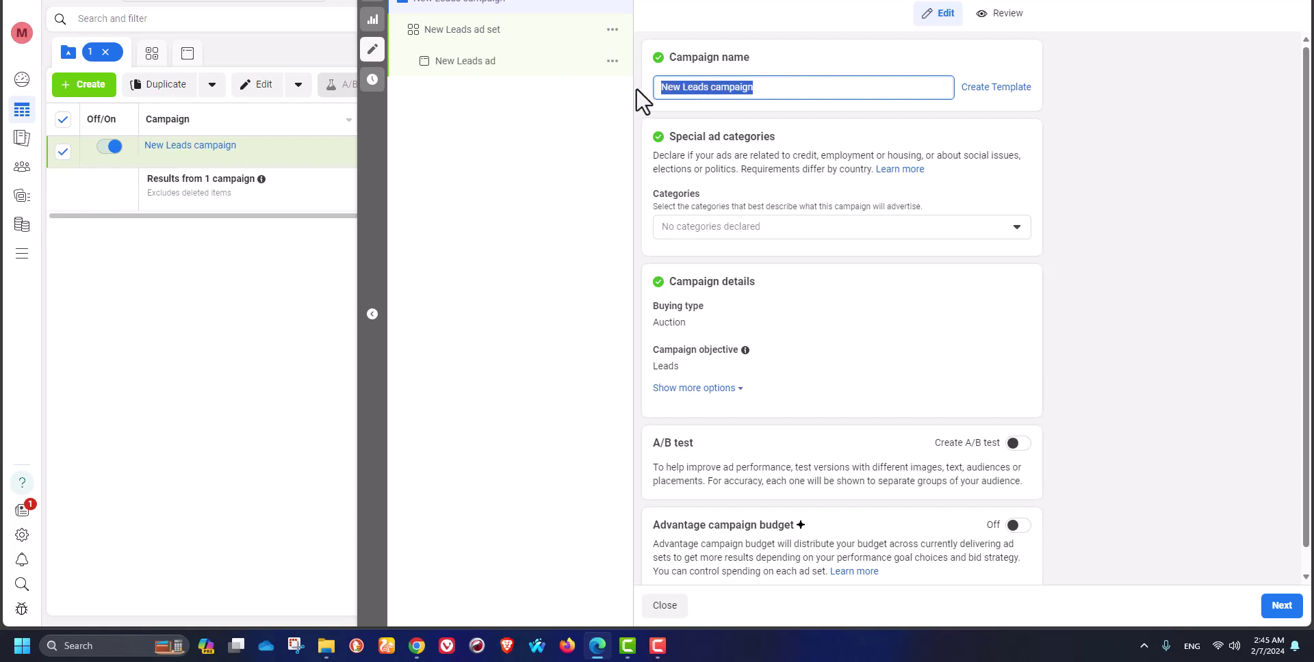
text(gl)
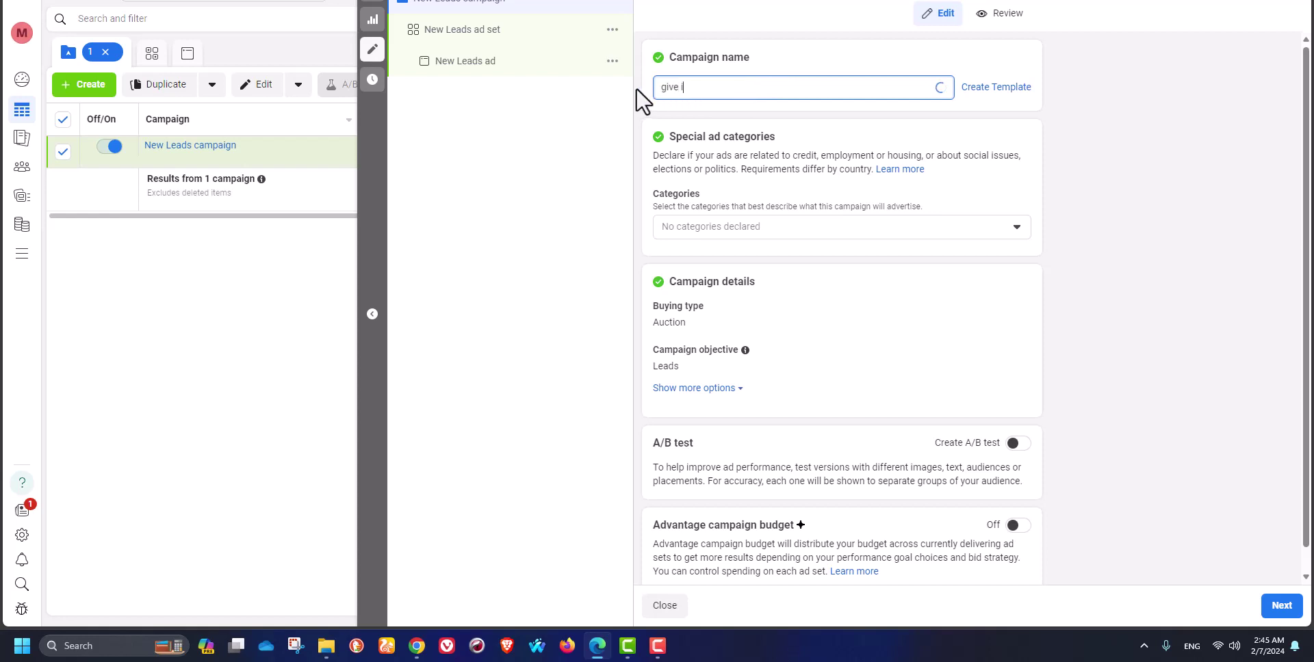
text(ve it na)
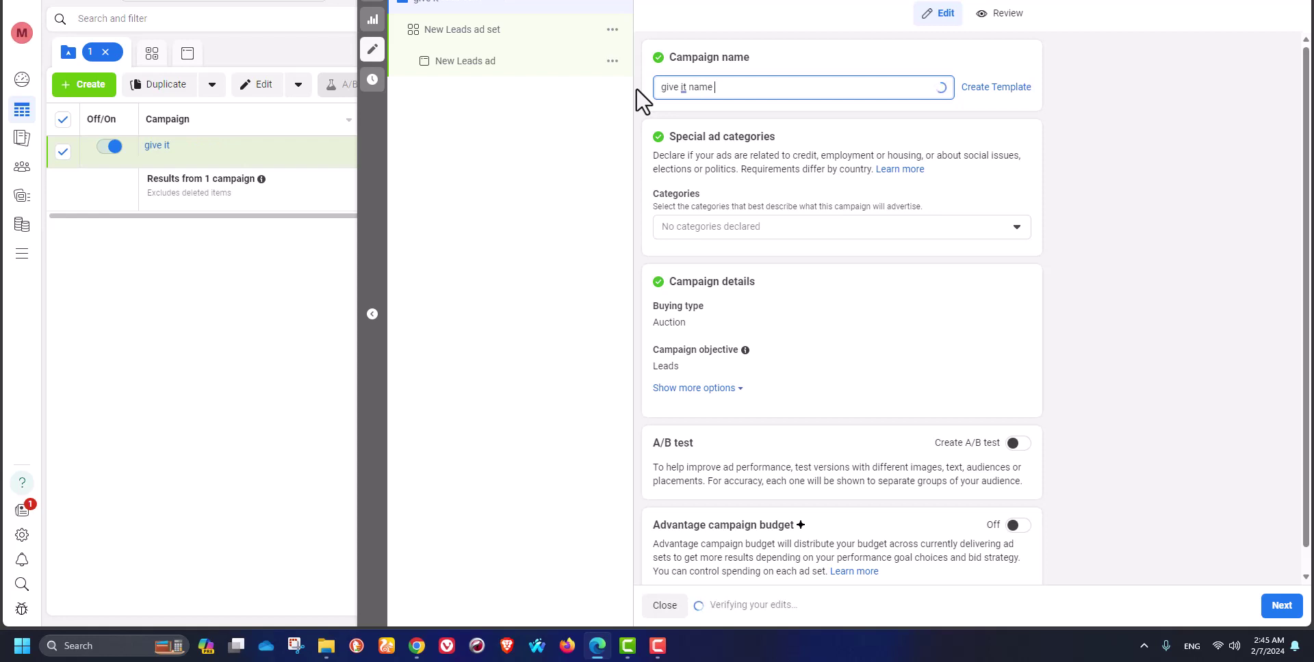
text(me)
click(807, 69)
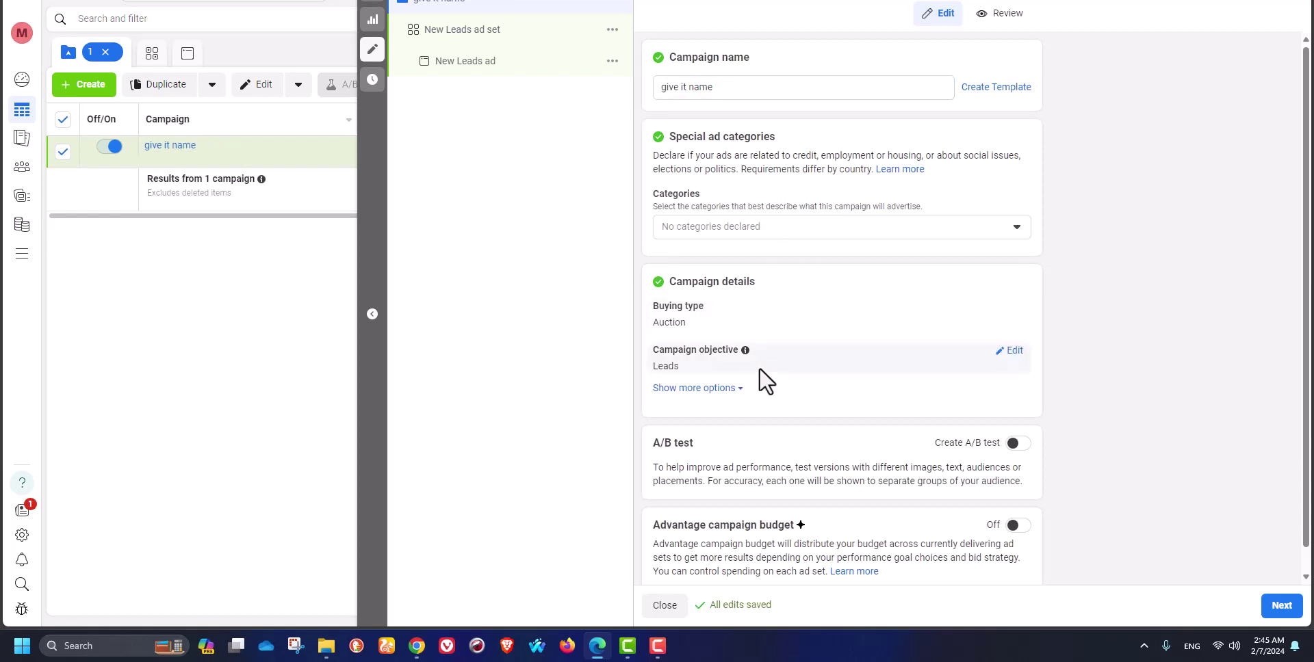
- Try the Advantage campaign budget with the lifetime and daily budget types, and switch it off again
scroll(780, 370, down, 1)
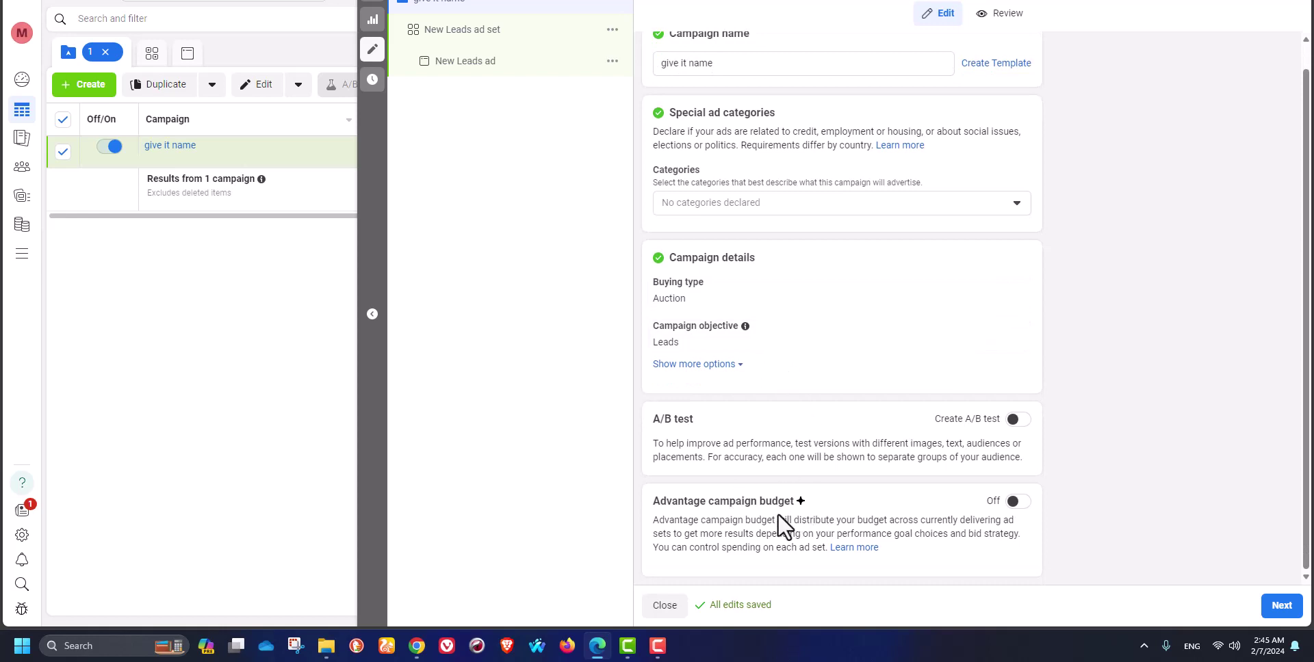
click(1018, 501)
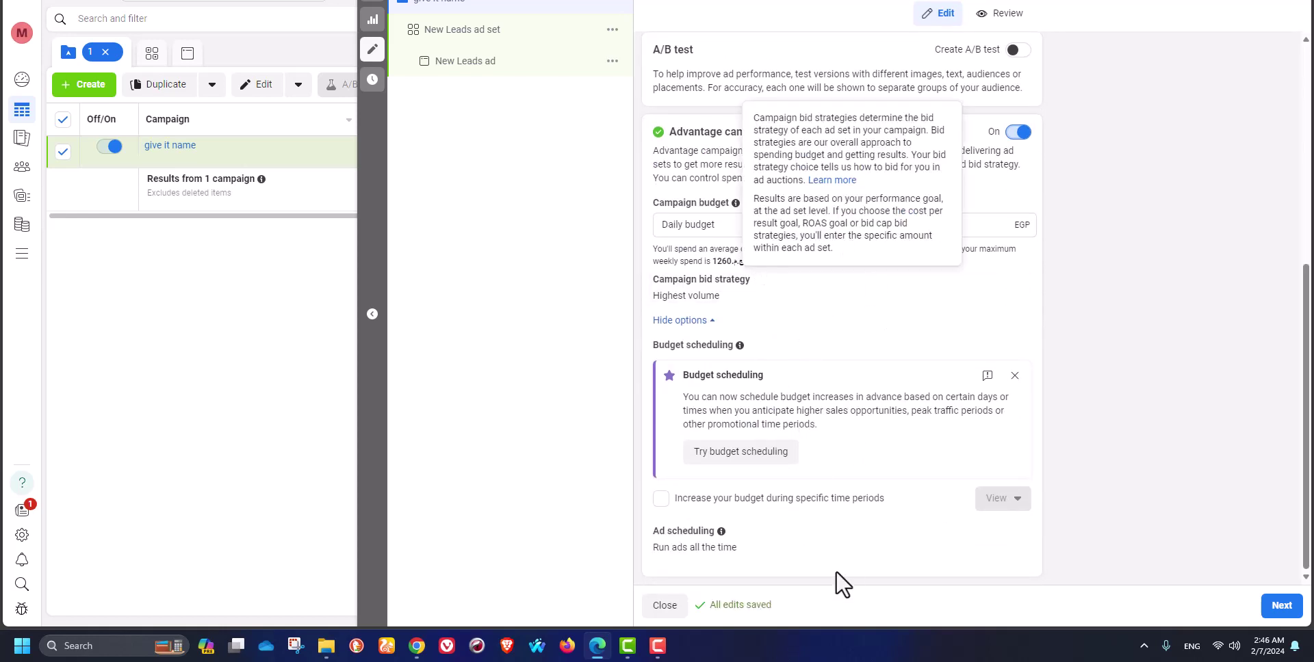
click(737, 228)
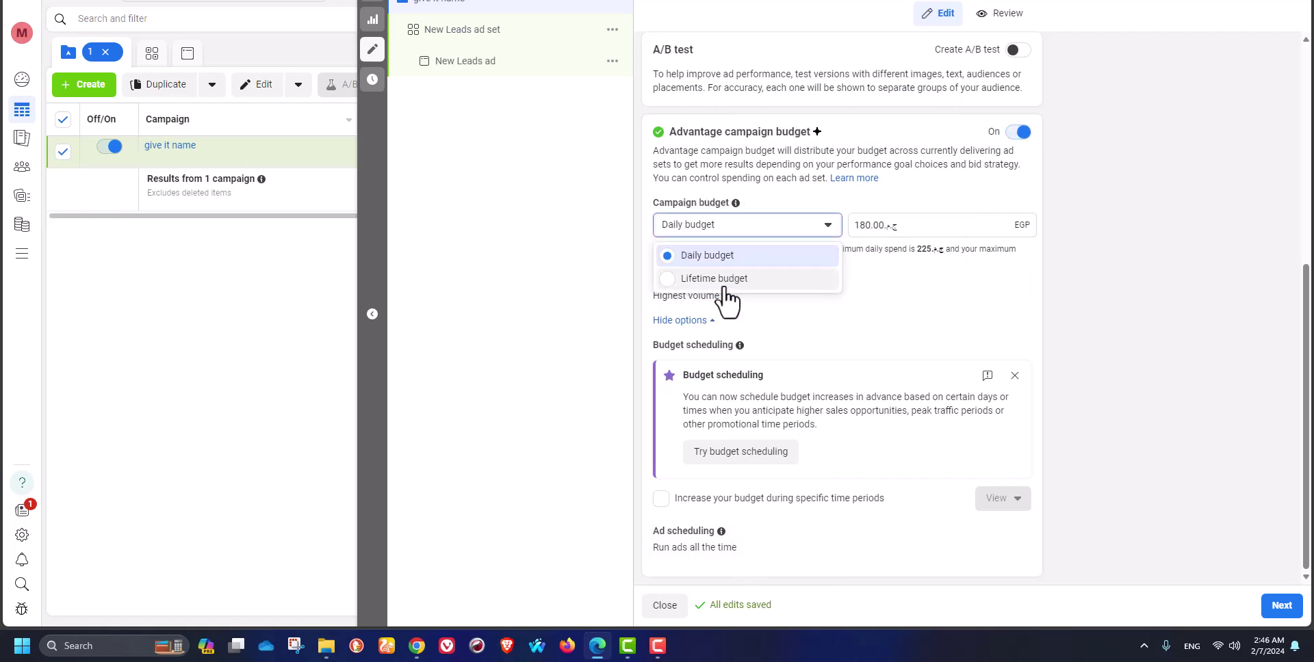
click(755, 281)
click(765, 370)
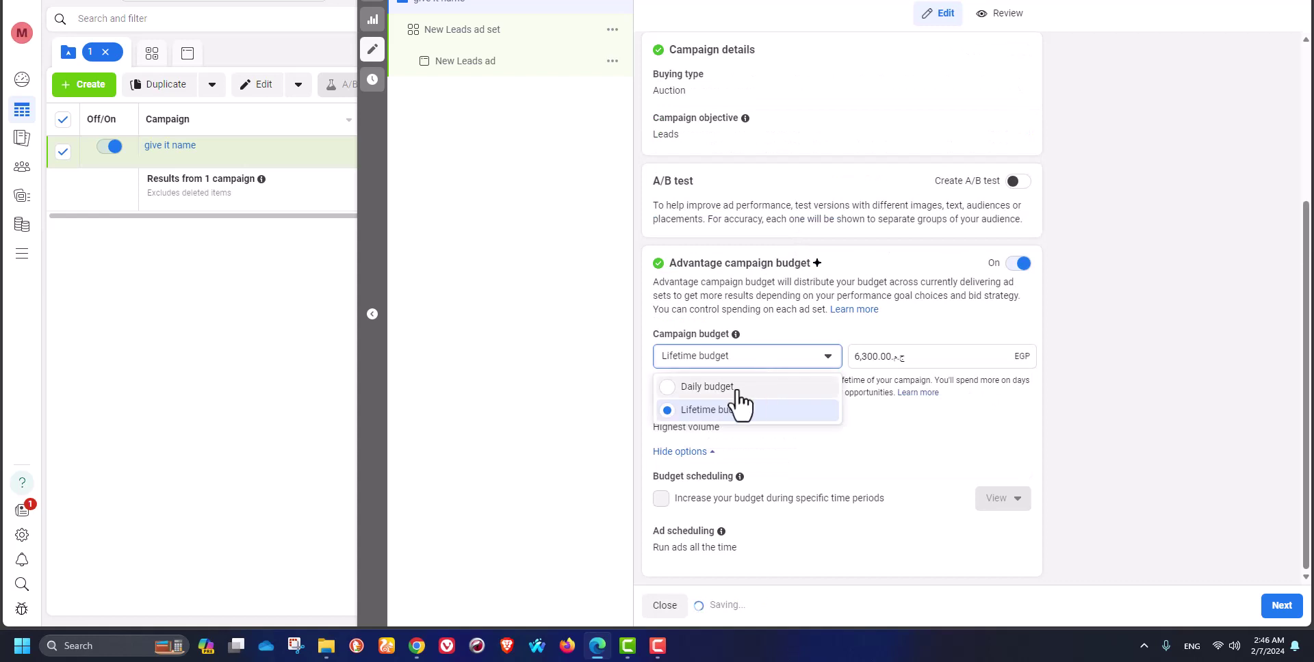
click(691, 384)
click(1015, 294)
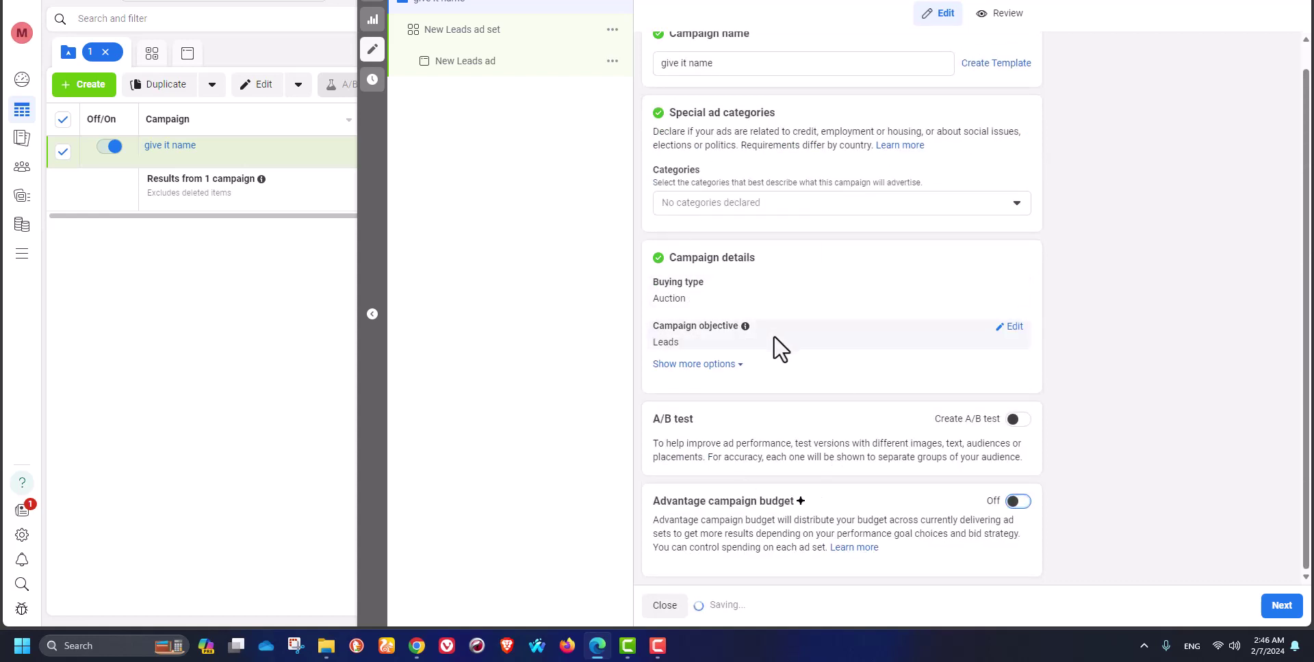
- Proceed to the ad set settings, collapse the verification message and dismiss the conversion location recommendation
click(1282, 606)
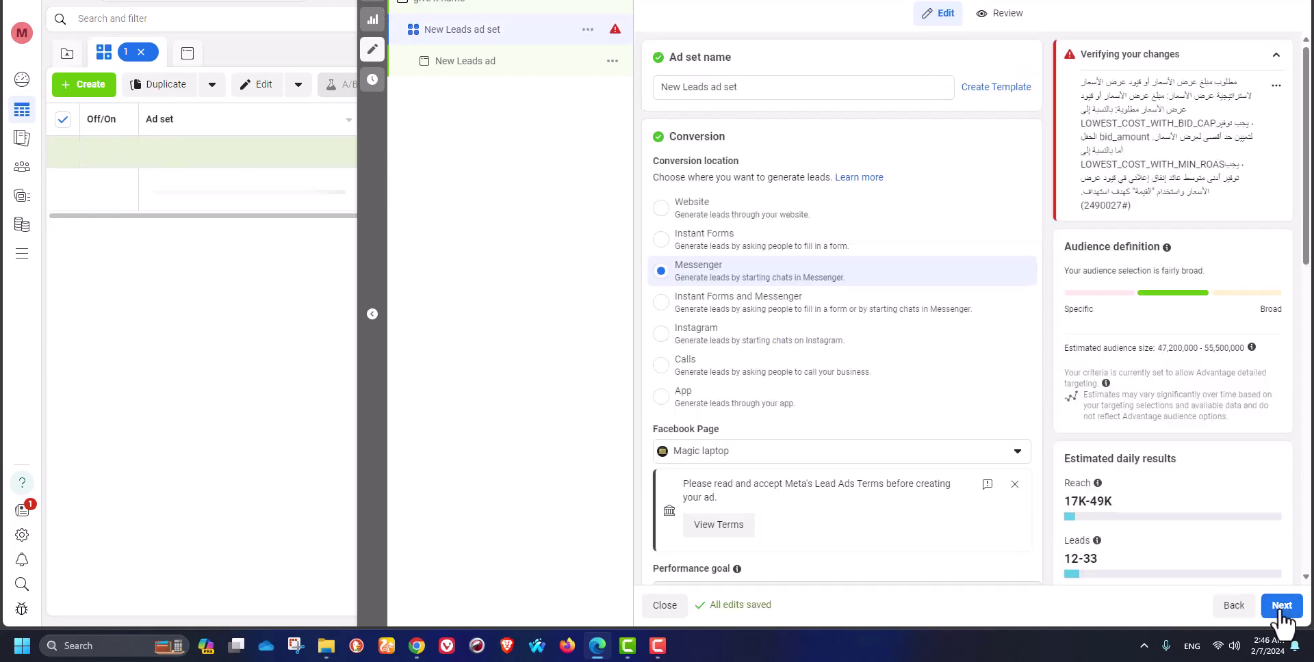
click(1277, 57)
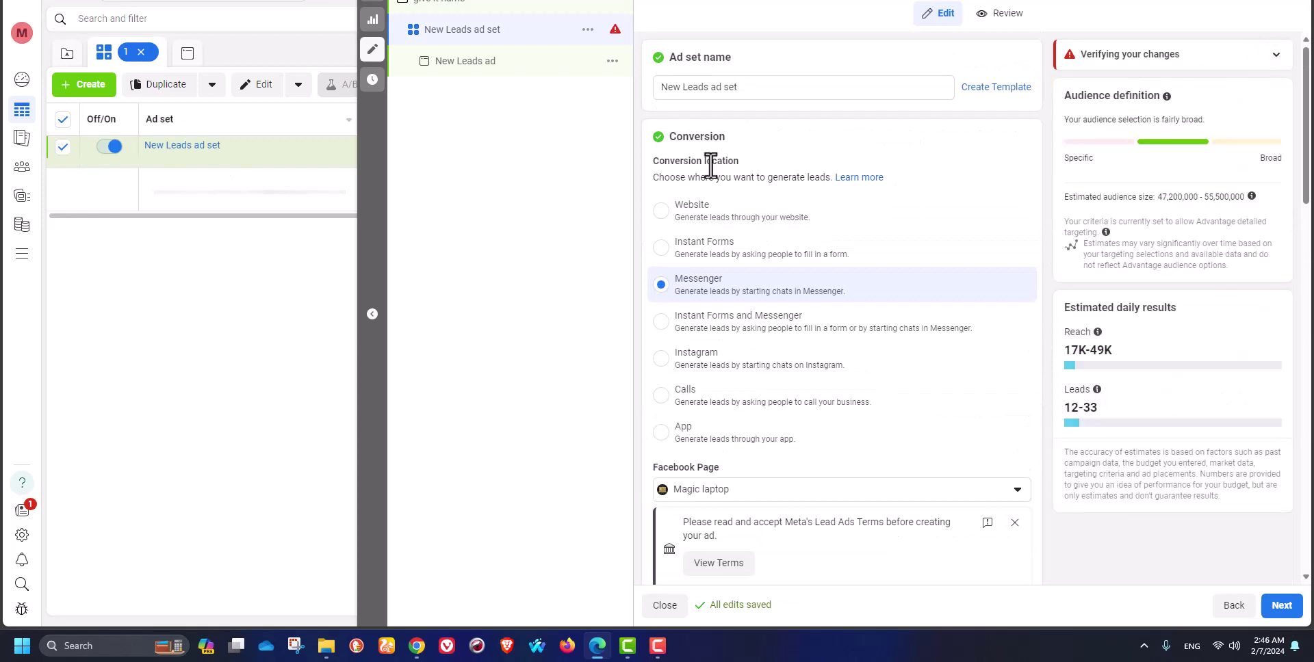
click(475, 3)
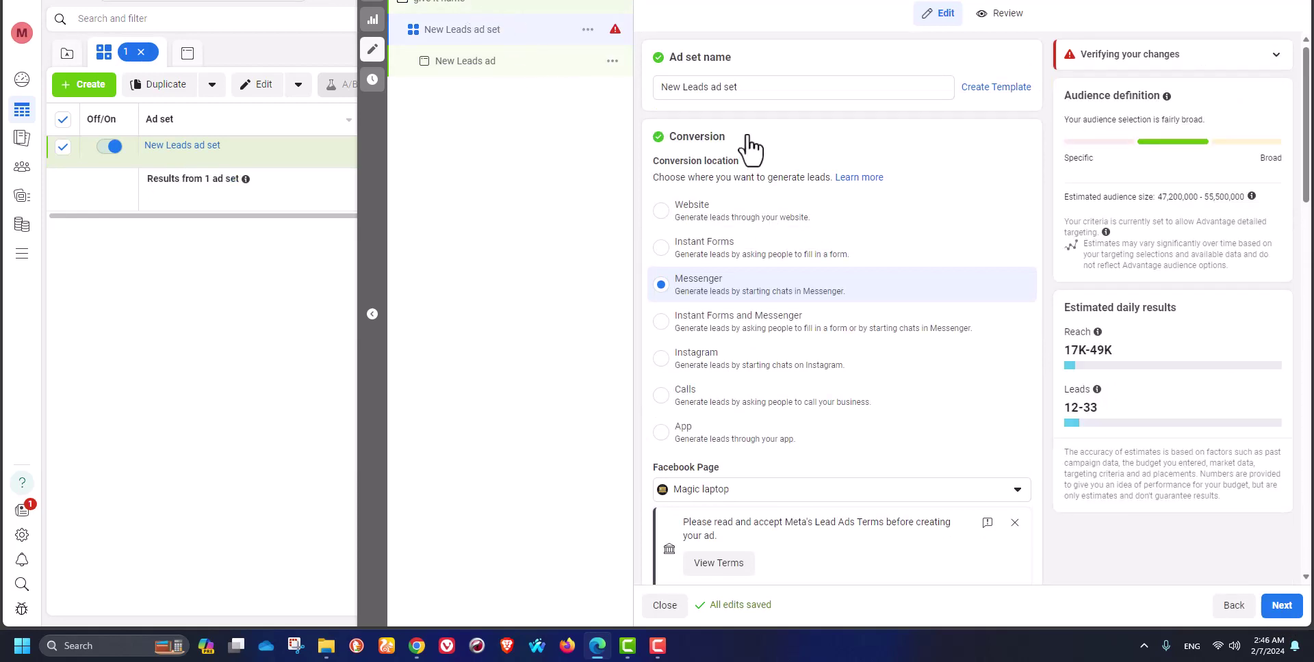
click(1281, 605)
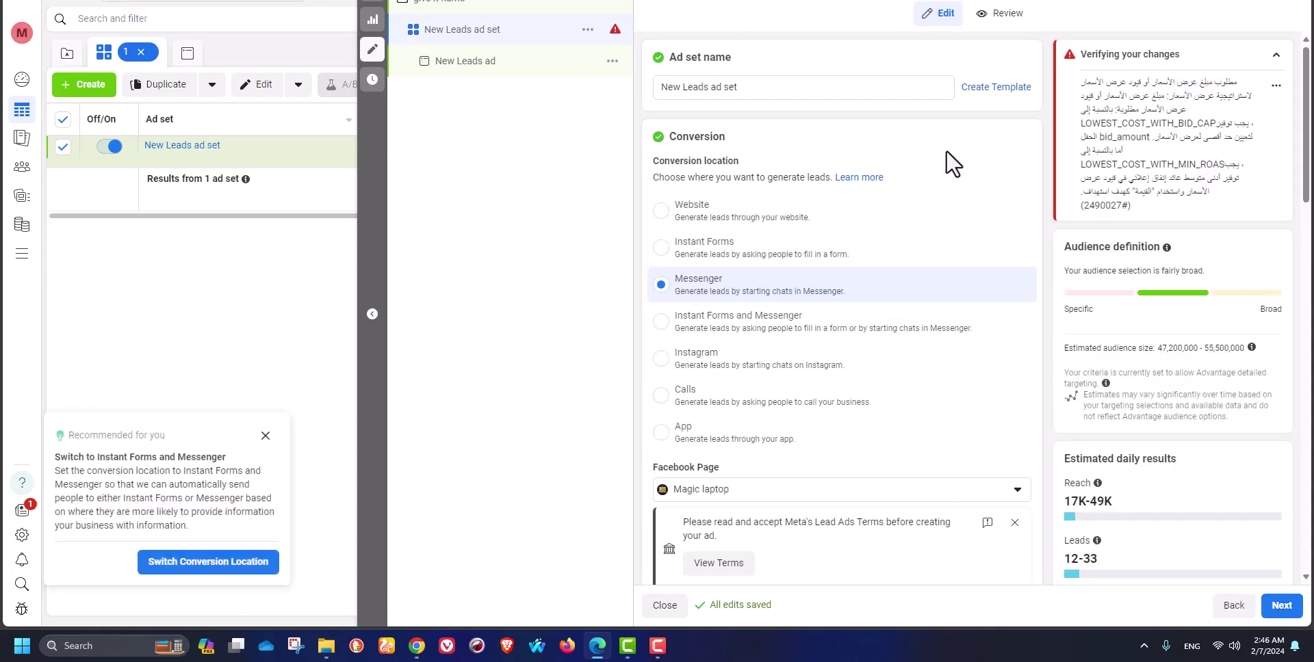
click(1275, 54)
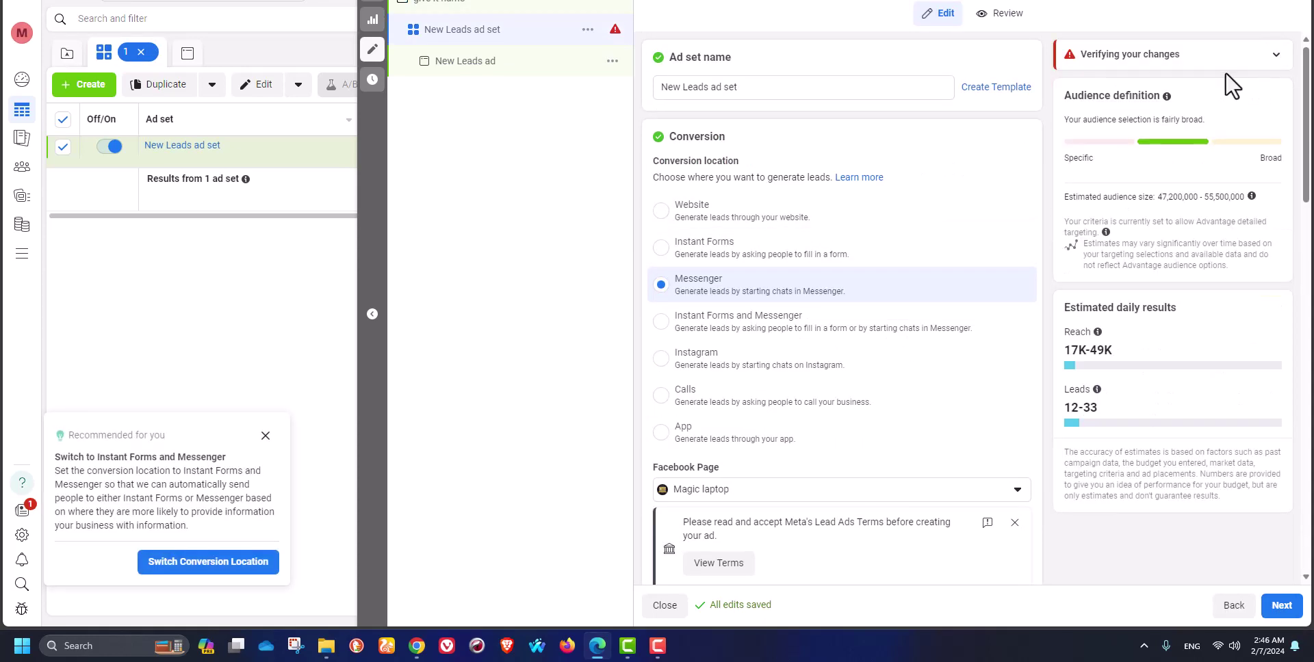
click(265, 436)
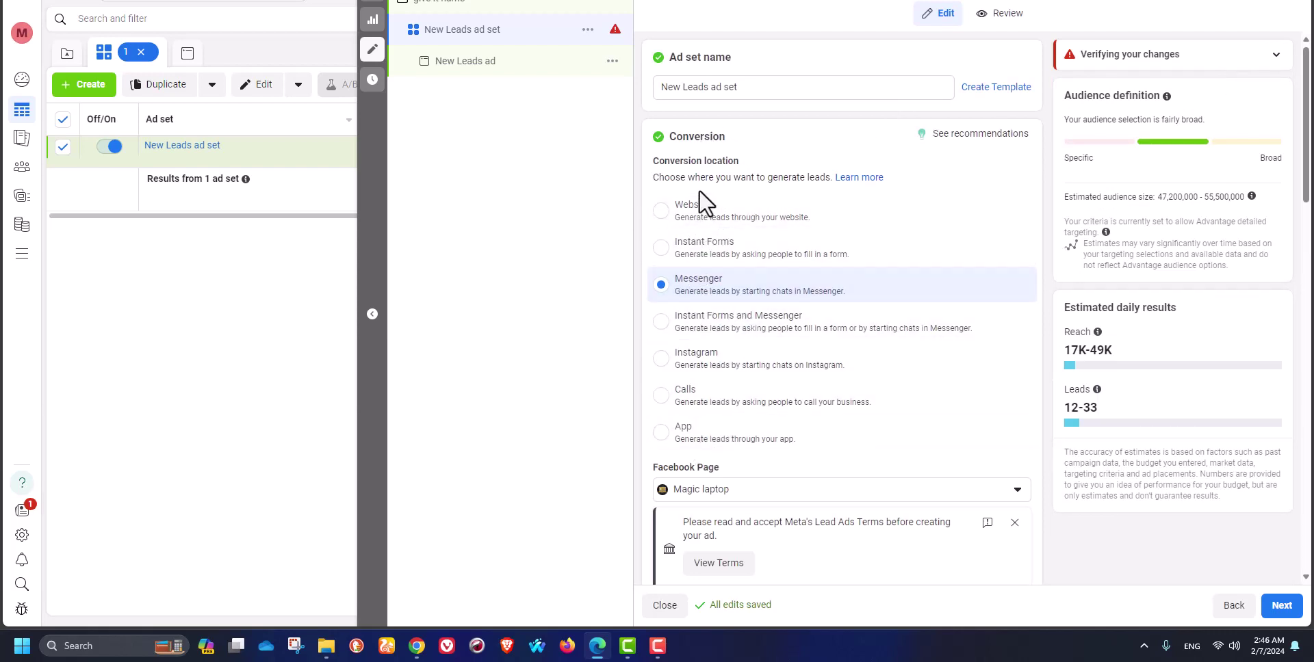
- Set the conversion location to Instant Forms and accept Meta's Lead Ads Terms for the Facebook Page
click(700, 258)
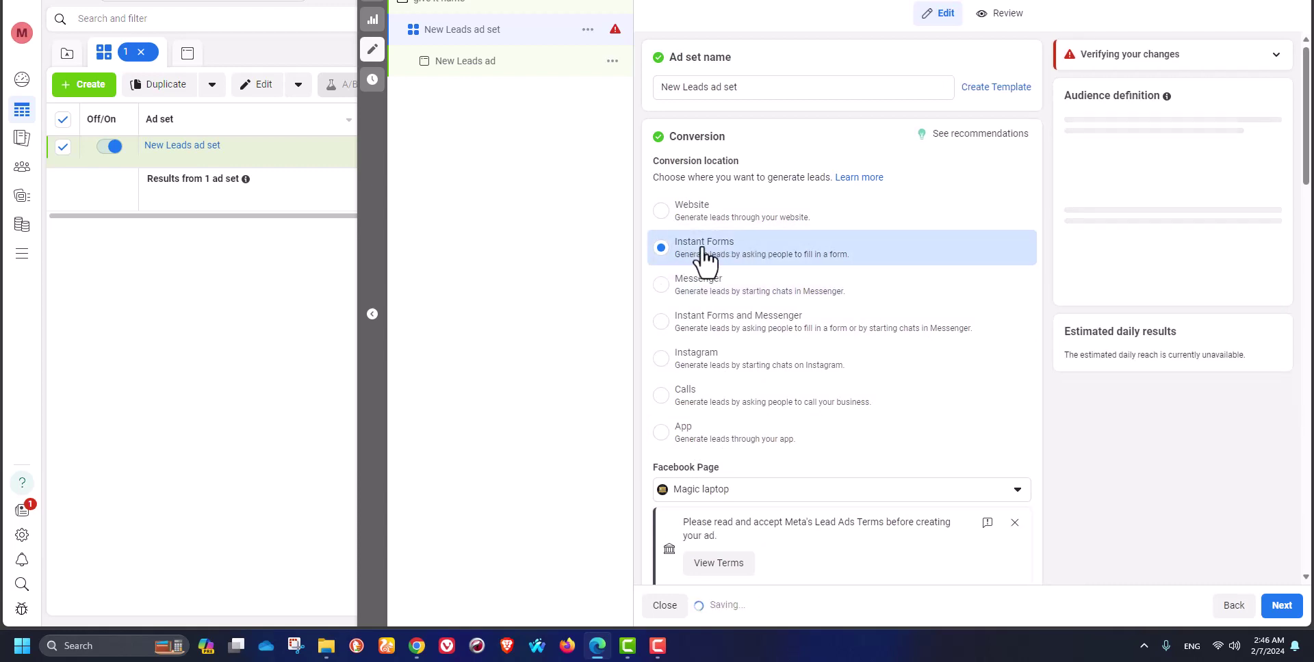
triple_click(750, 89)
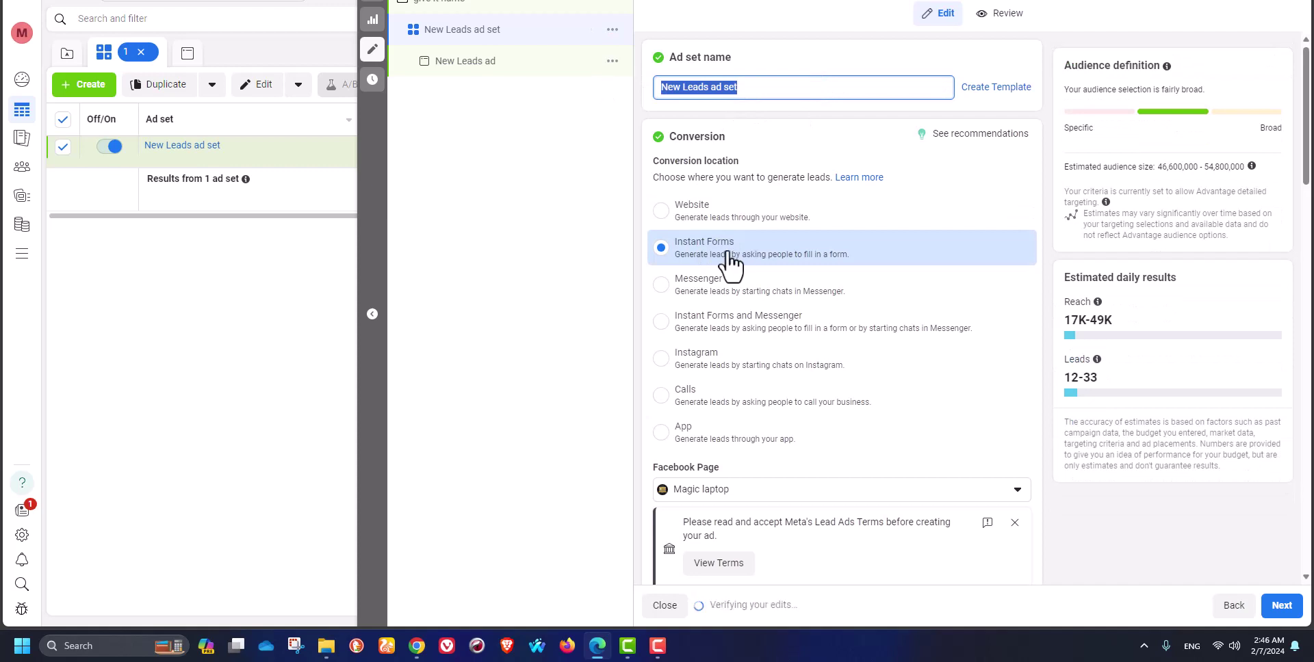
scroll(729, 260, down, 4)
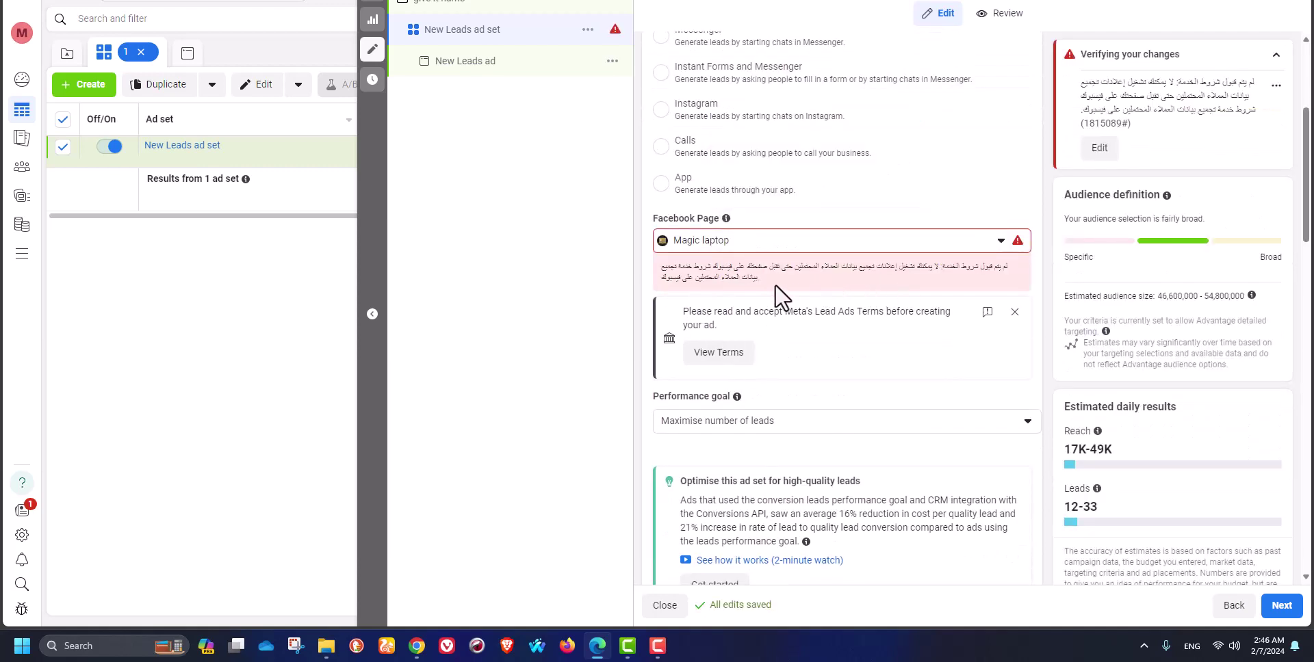
click(711, 353)
click(865, 413)
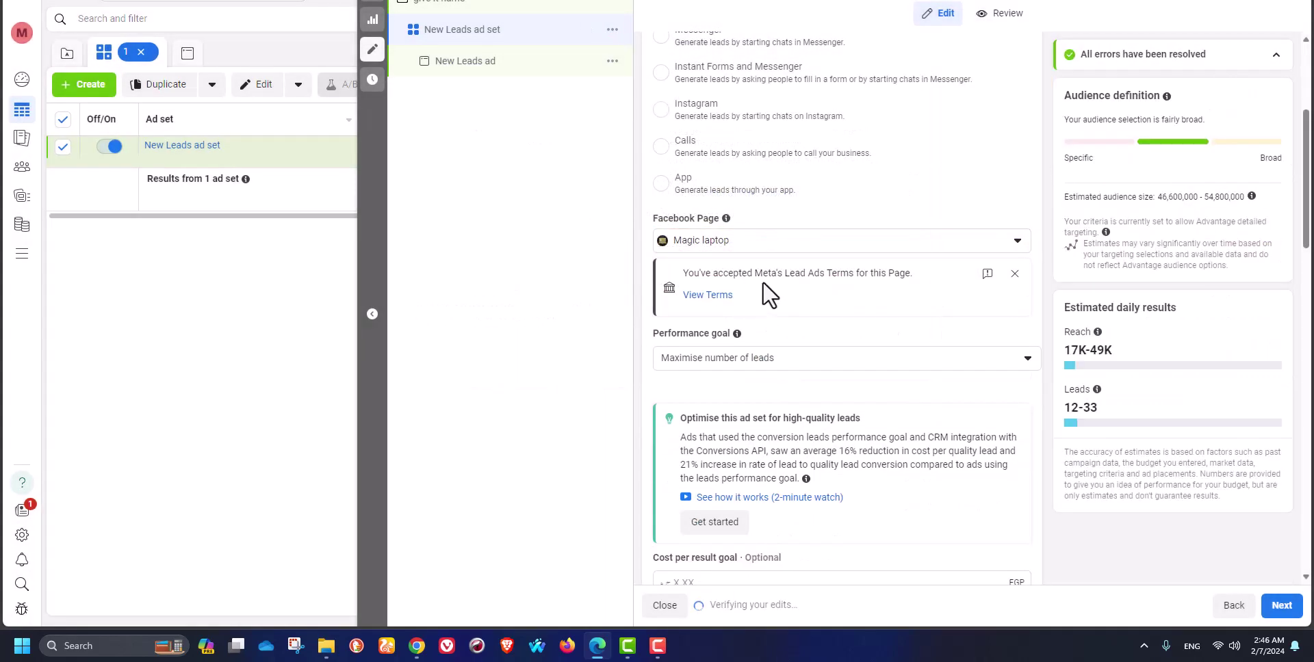
- Examine the ad set's performance goal choices and the recommendation about optimising for high-quality leads
scroll(710, 277, down, 2)
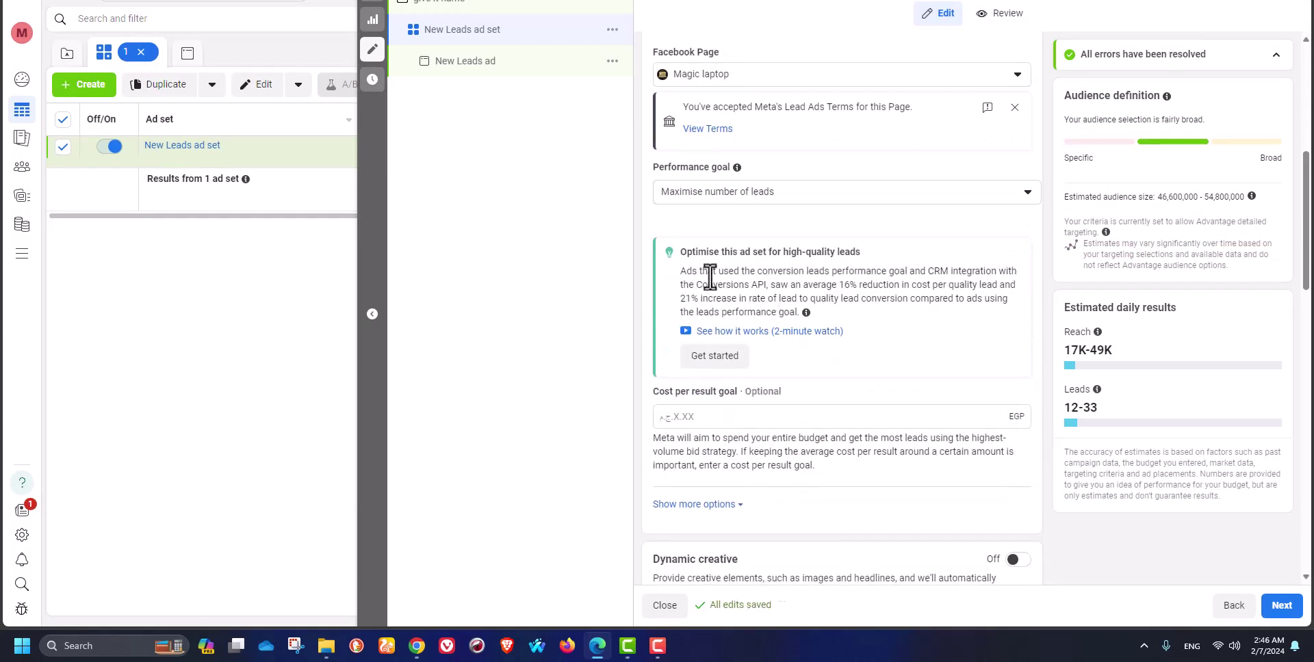
click(777, 196)
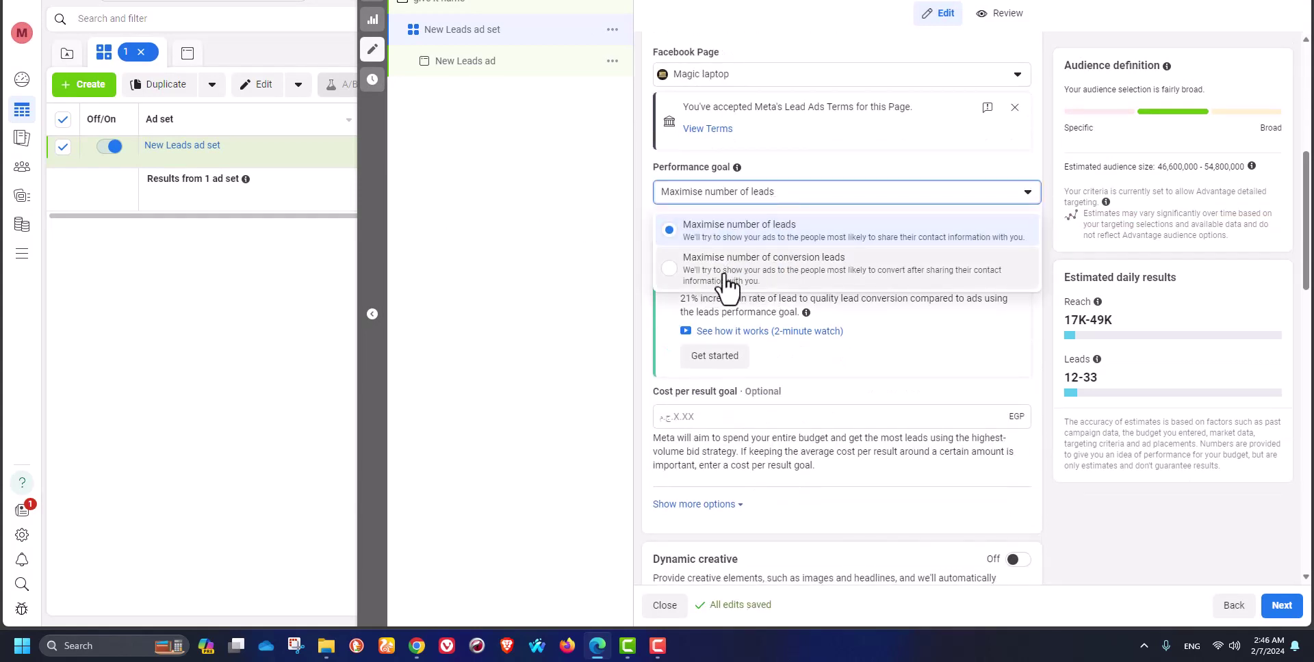
click(754, 200)
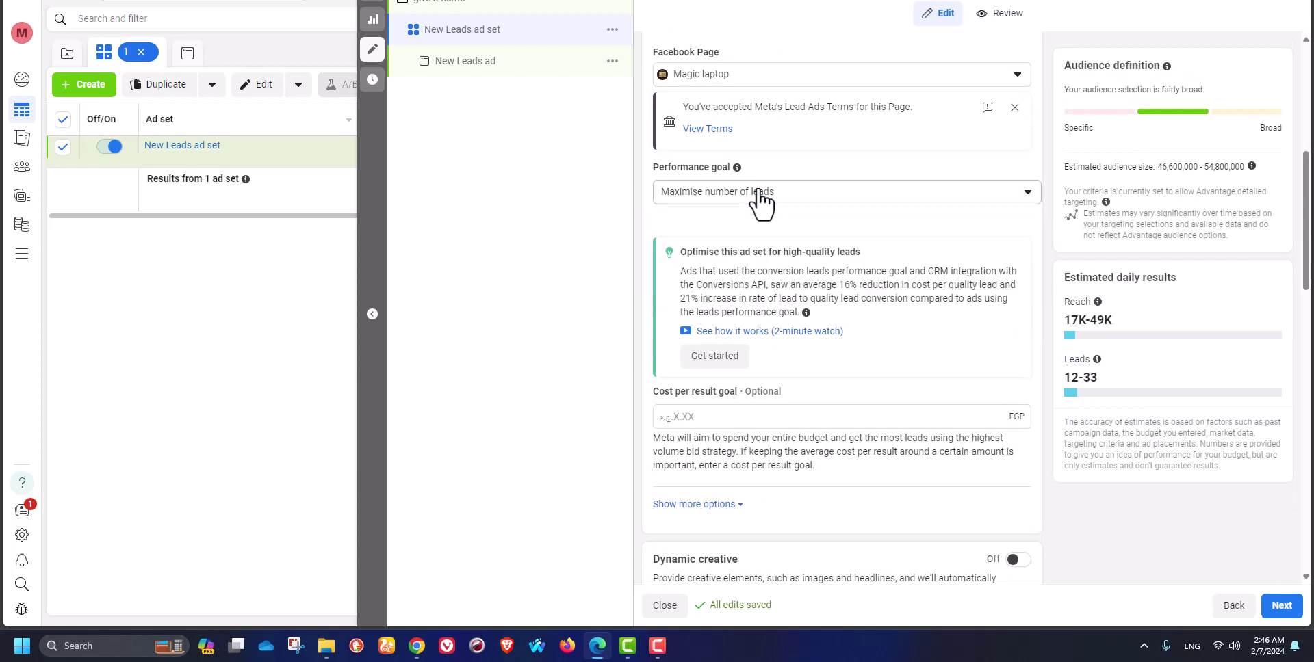
scroll(759, 288, down, 1)
scroll(760, 287, down, 1)
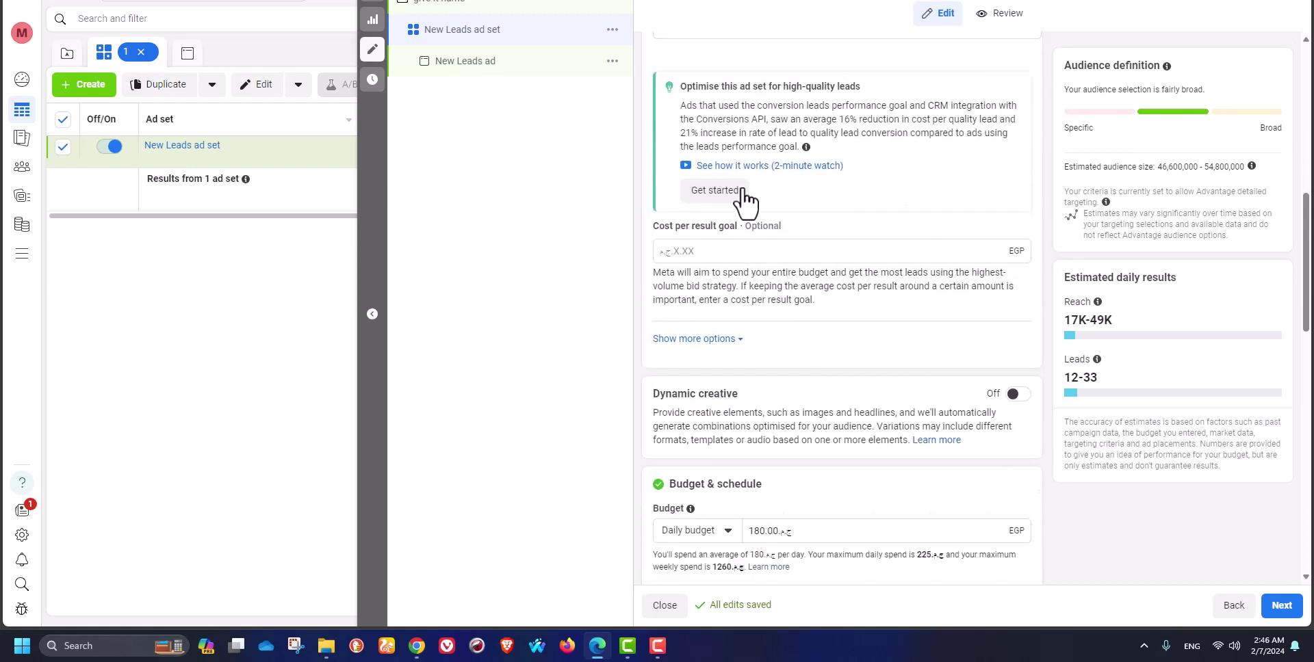
drag(679, 87, 875, 105)
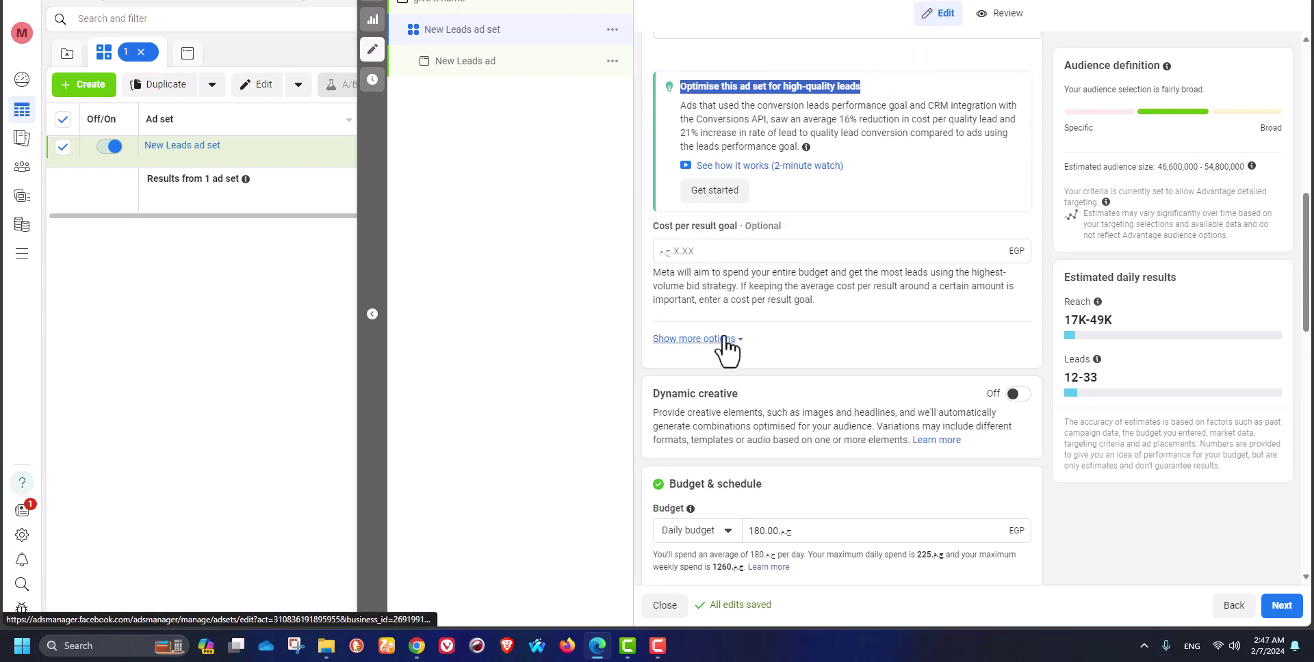
- Examine the ad set's budget type choices and the start date calendar in the budget and schedule settings
scroll(746, 350, down, 5)
click(698, 200)
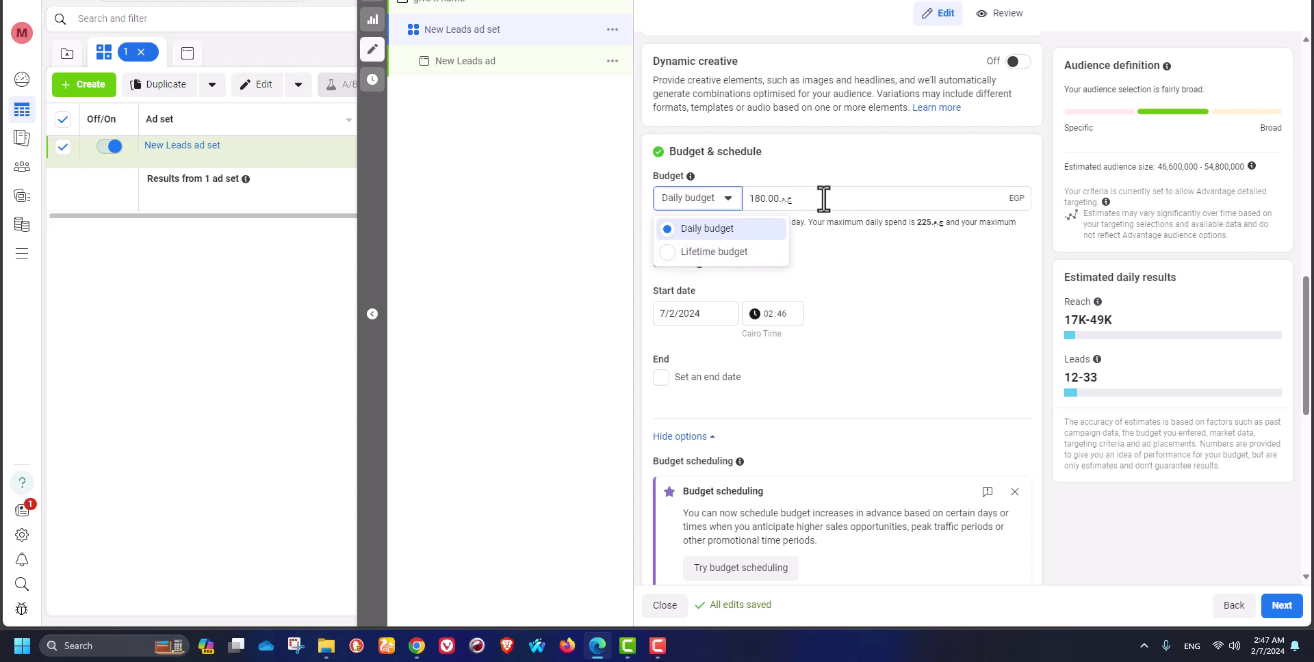
click(869, 302)
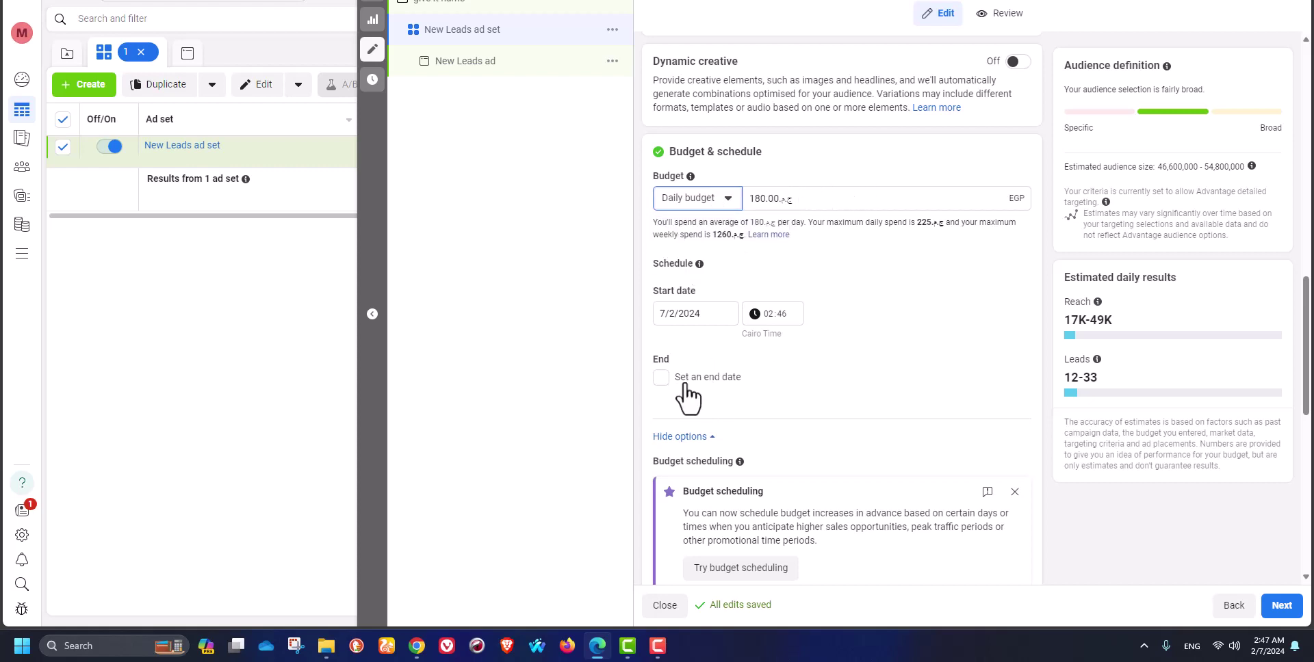
drag(715, 316, 826, 367)
drag(713, 319, 666, 318)
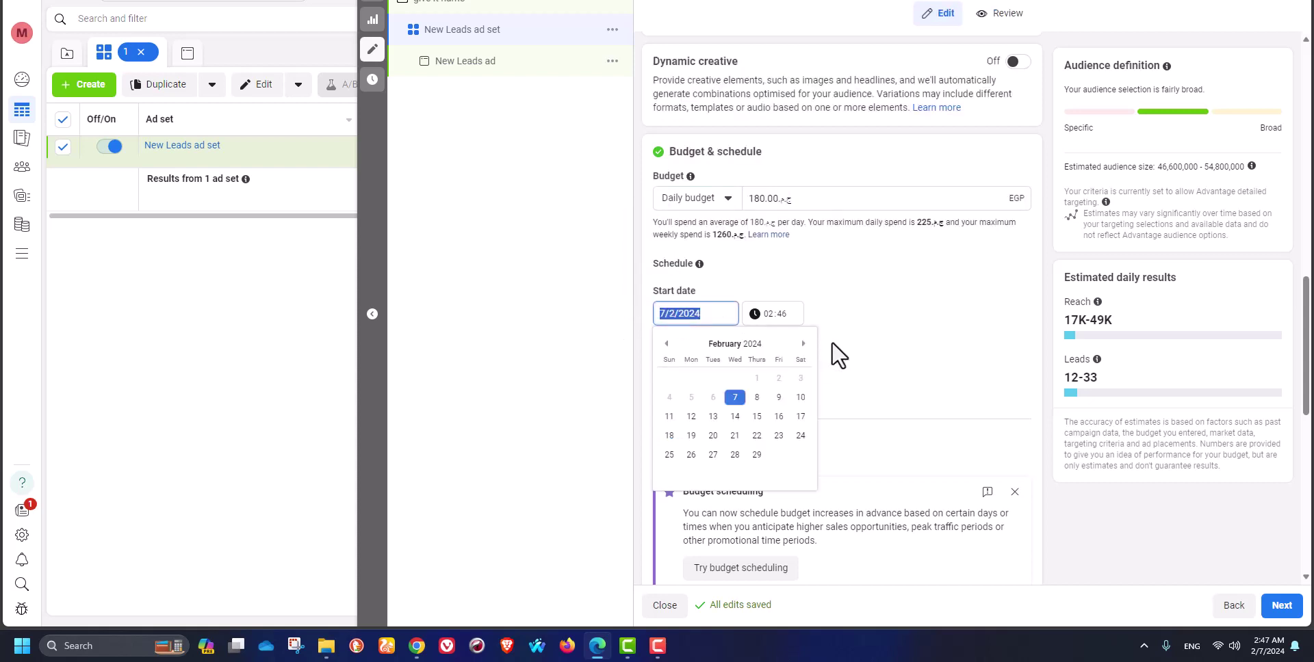
click(832, 344)
scroll(772, 436, down, 7)
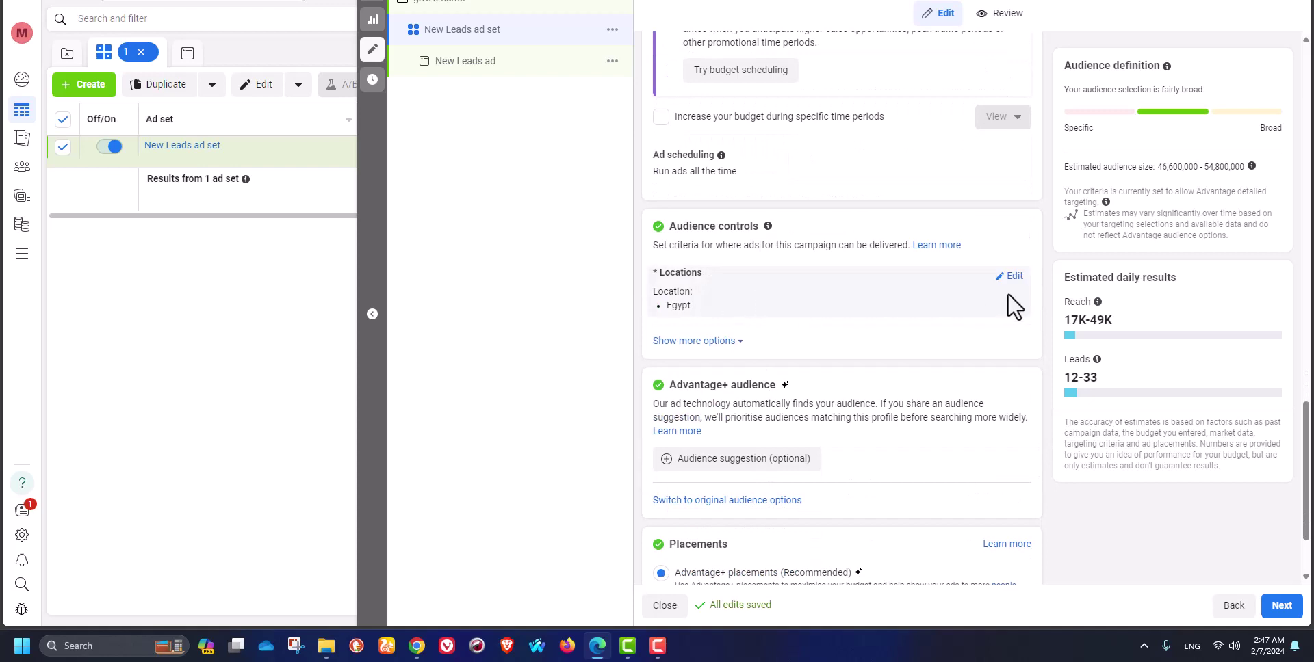
- Open the audience locations for editing and switch the ad set from Advantage+ audience to the original audience options
click(1010, 277)
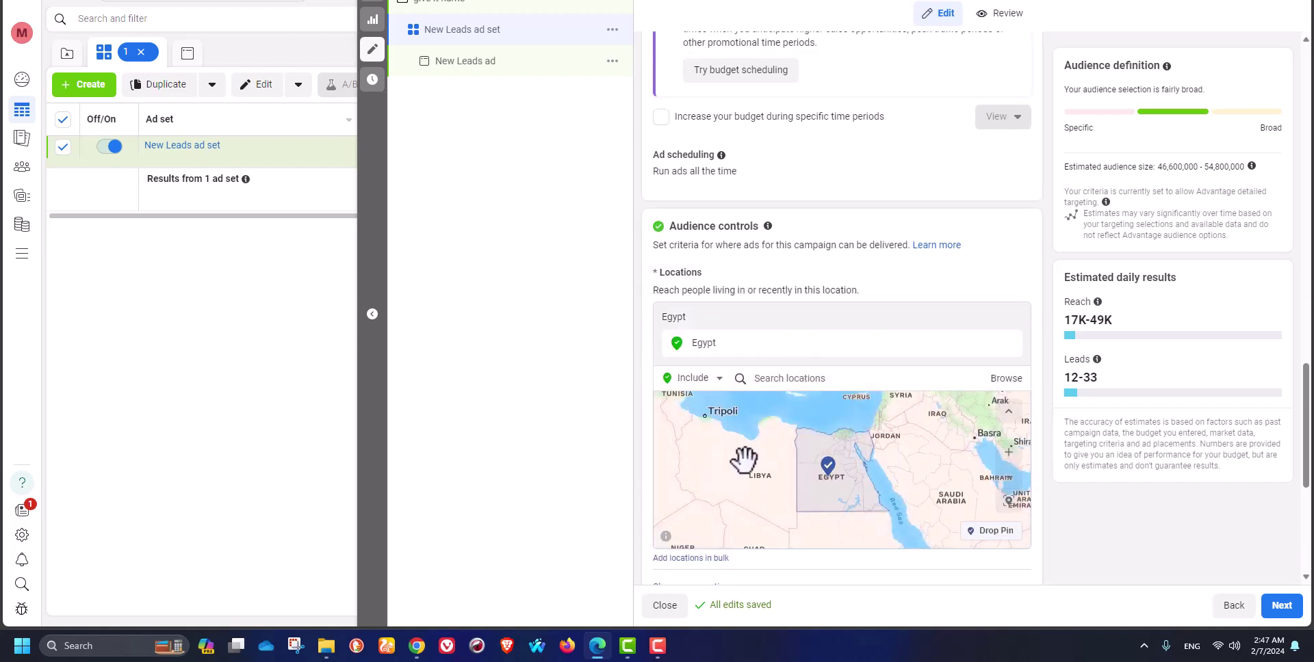
scroll(797, 369, down, 5)
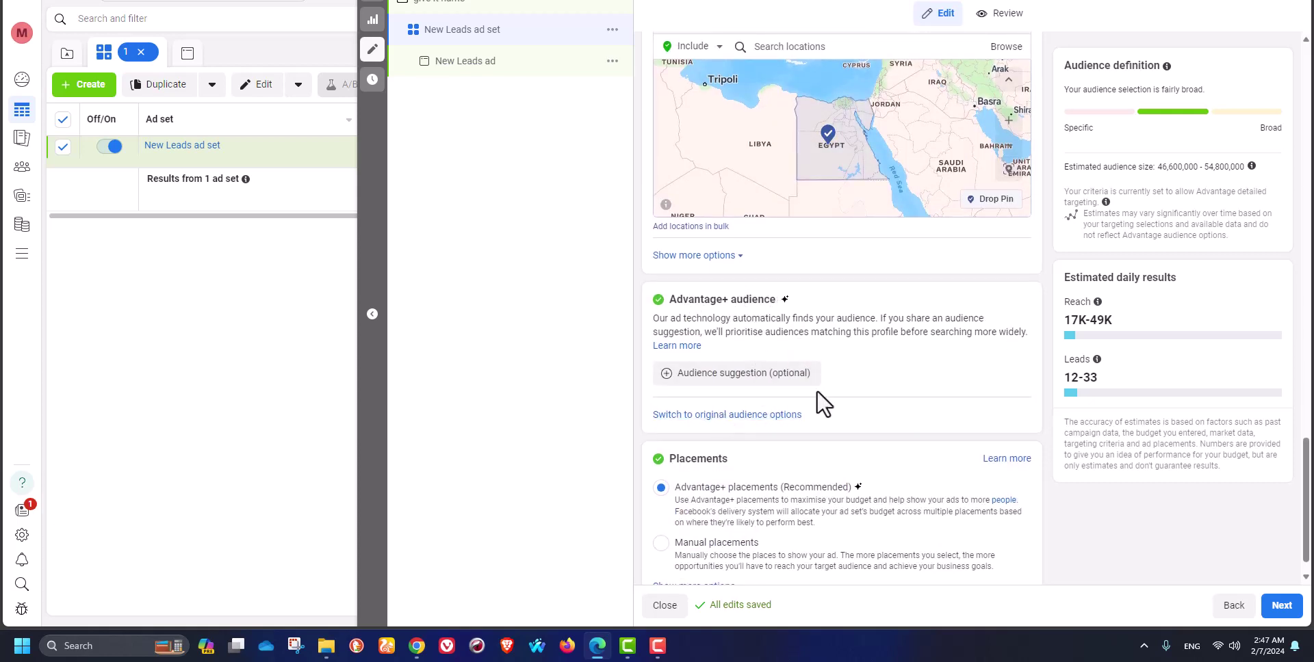
scroll(865, 390, down, 1)
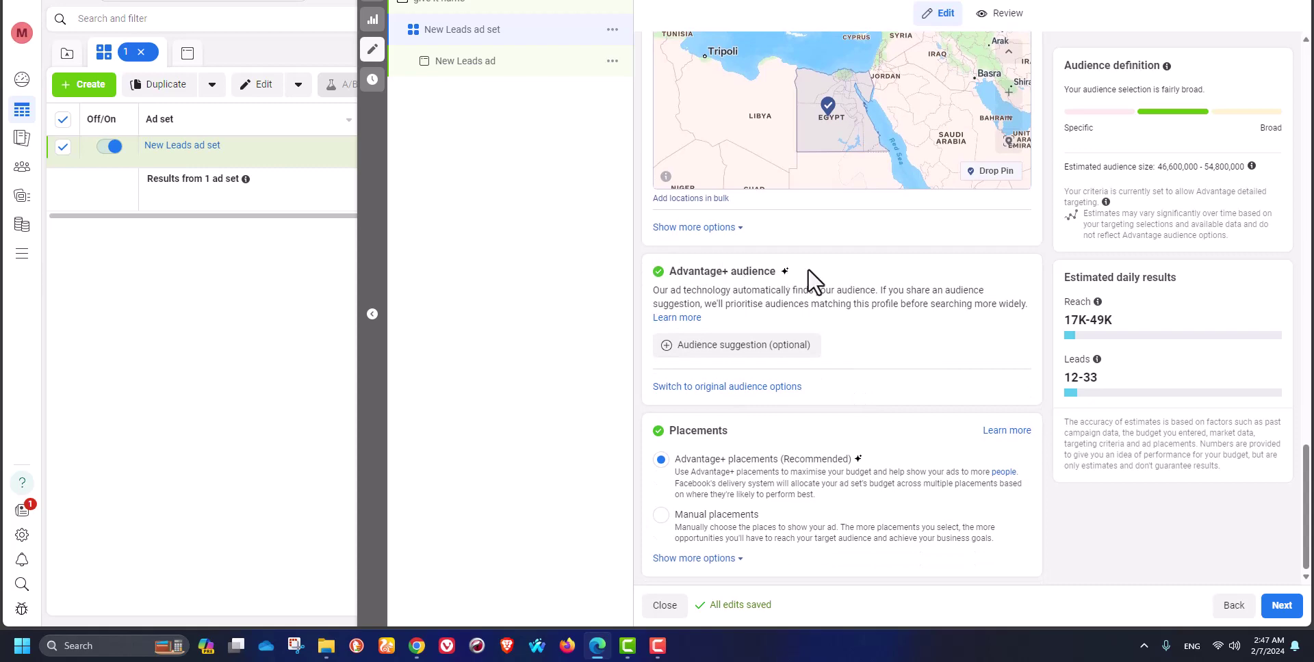
drag(809, 271, 688, 274)
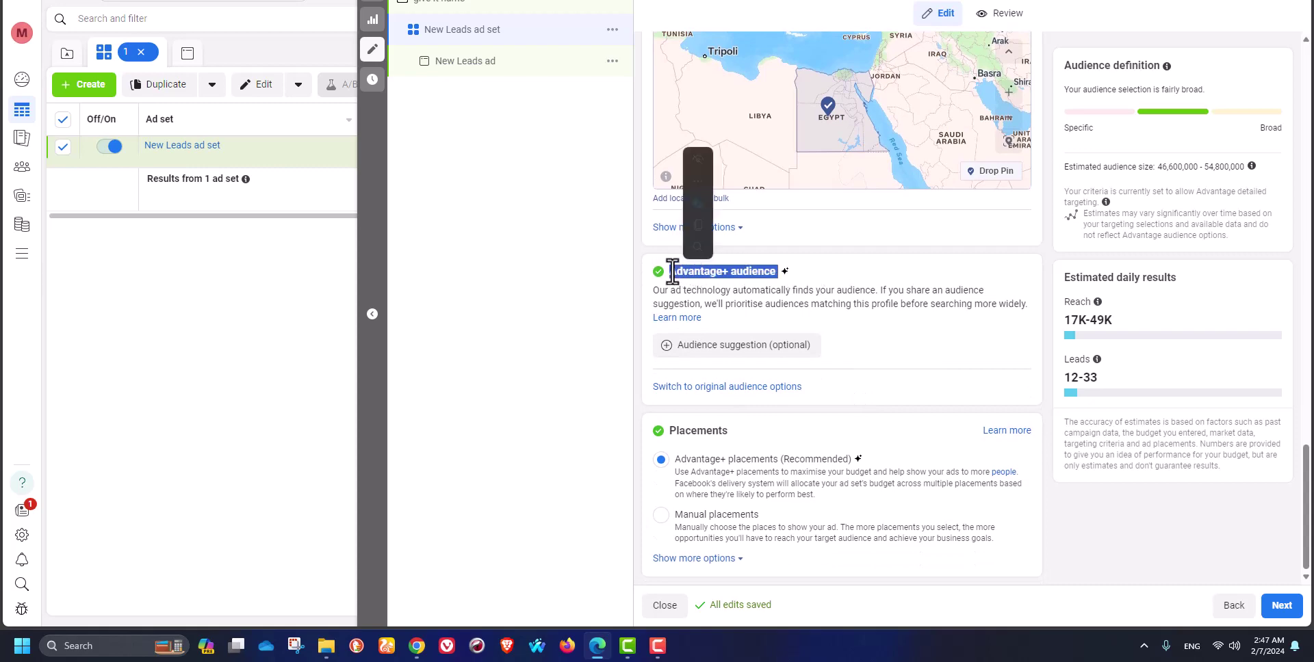
click(705, 388)
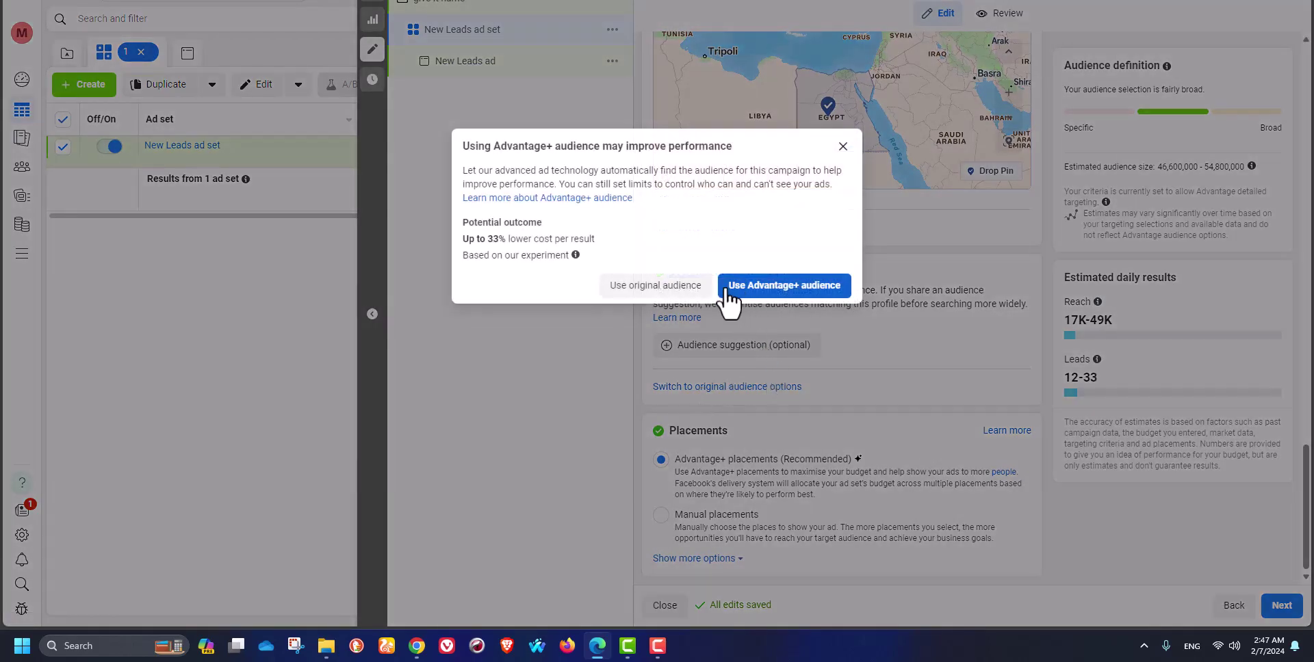
click(631, 291)
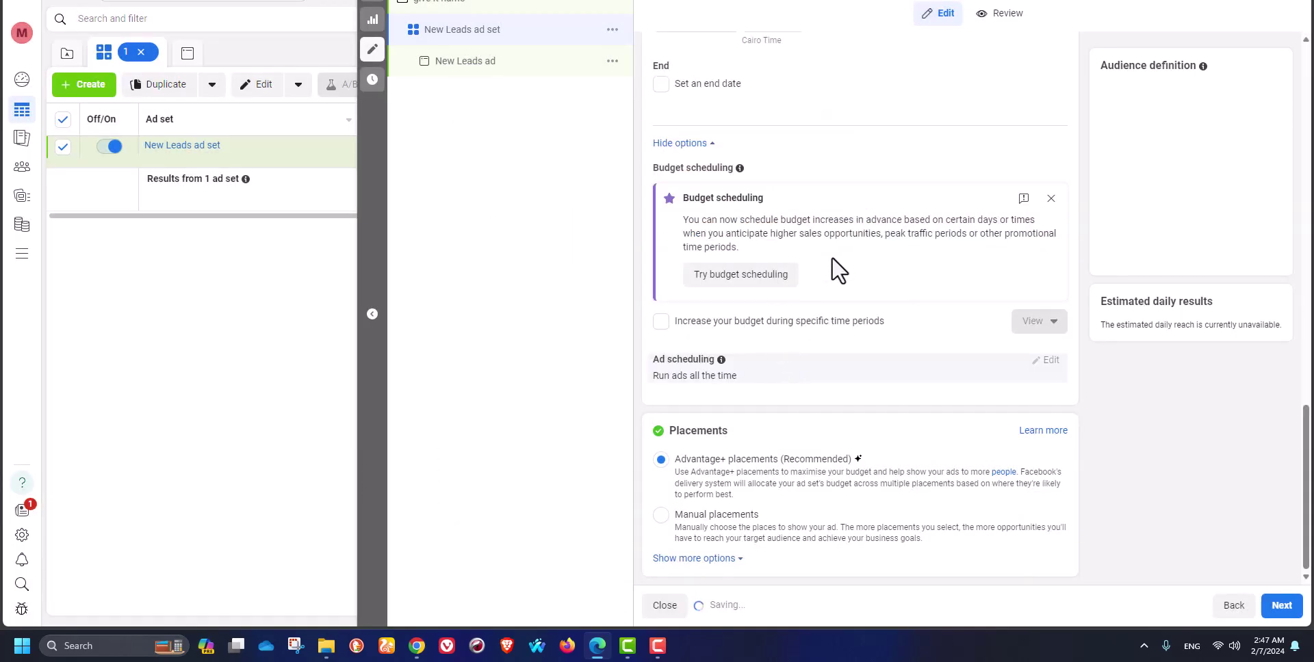
- Examine the existing custom and lookalike audiences available for the ad set's new audience
scroll(830, 317, up, 3)
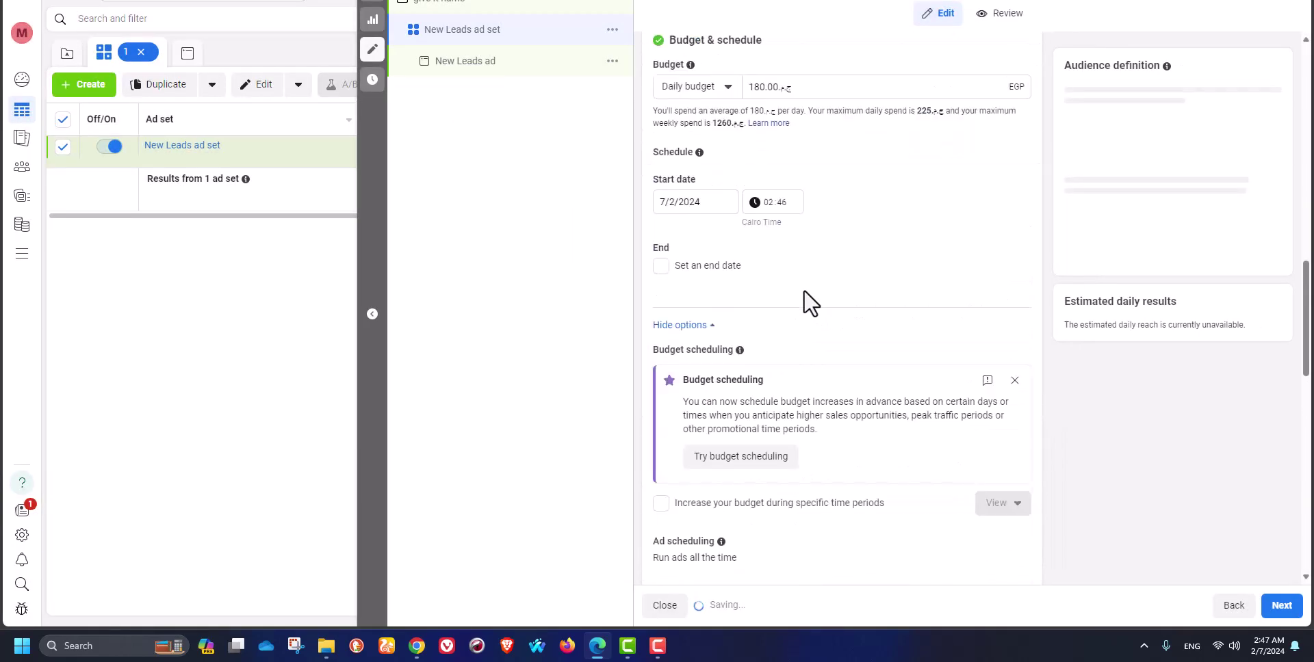
scroll(811, 303, down, 9)
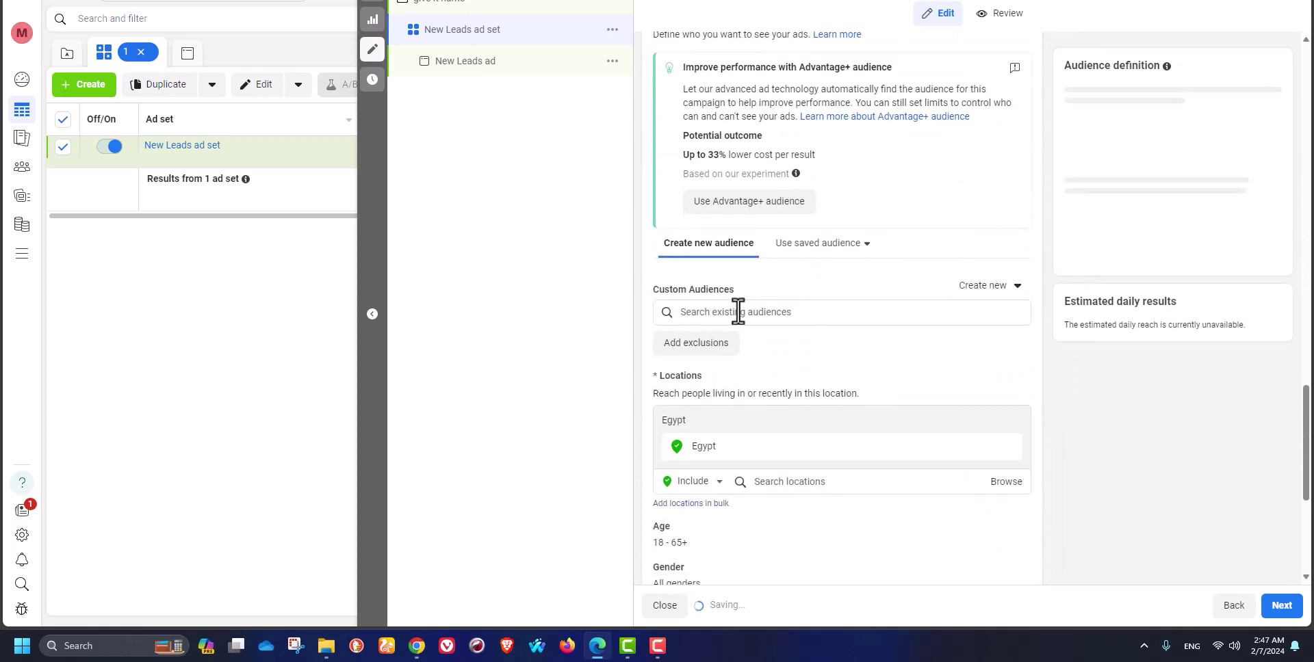
click(738, 312)
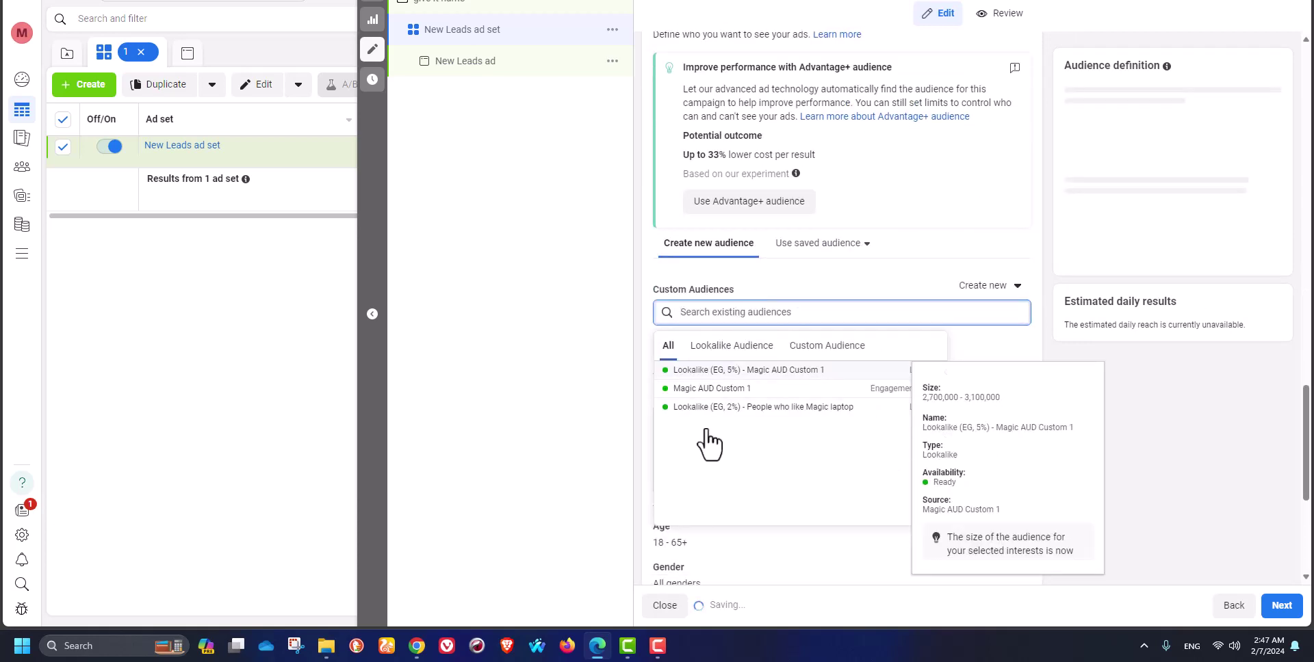
click(584, 419)
- Open the audience's detailed targeting for editing and browse its demographics, interests and behaviours categories
scroll(774, 446, down, 4)
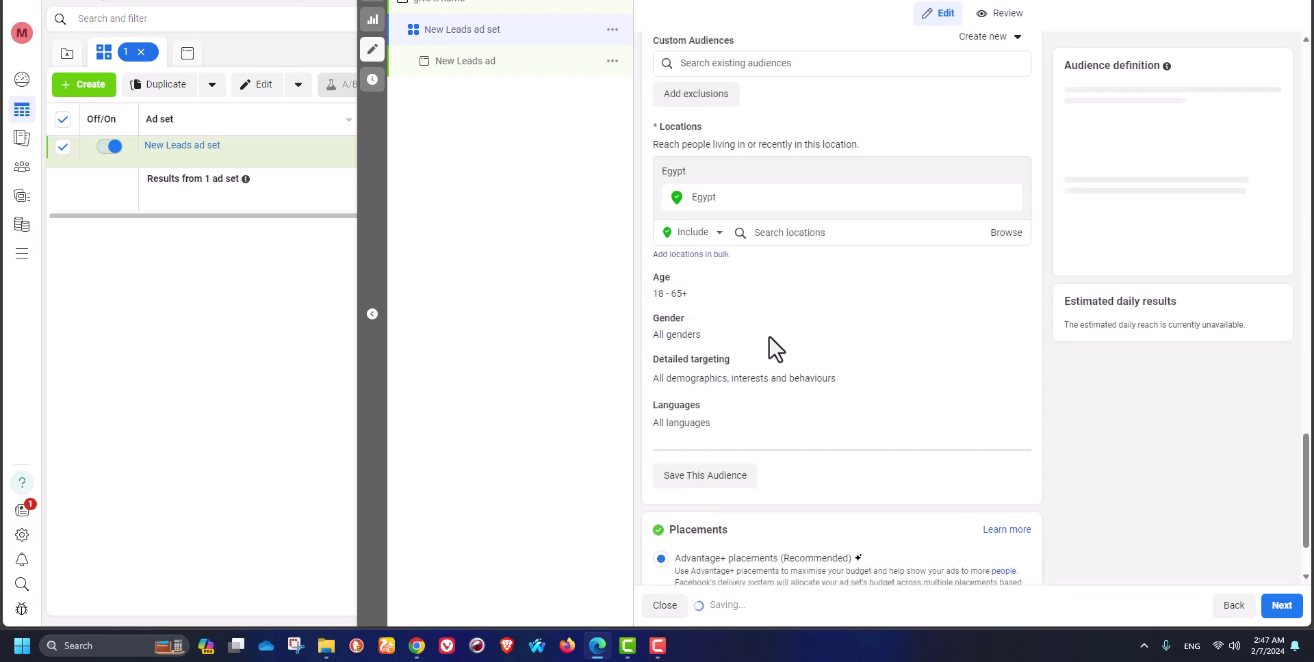
scroll(753, 418, down, 2)
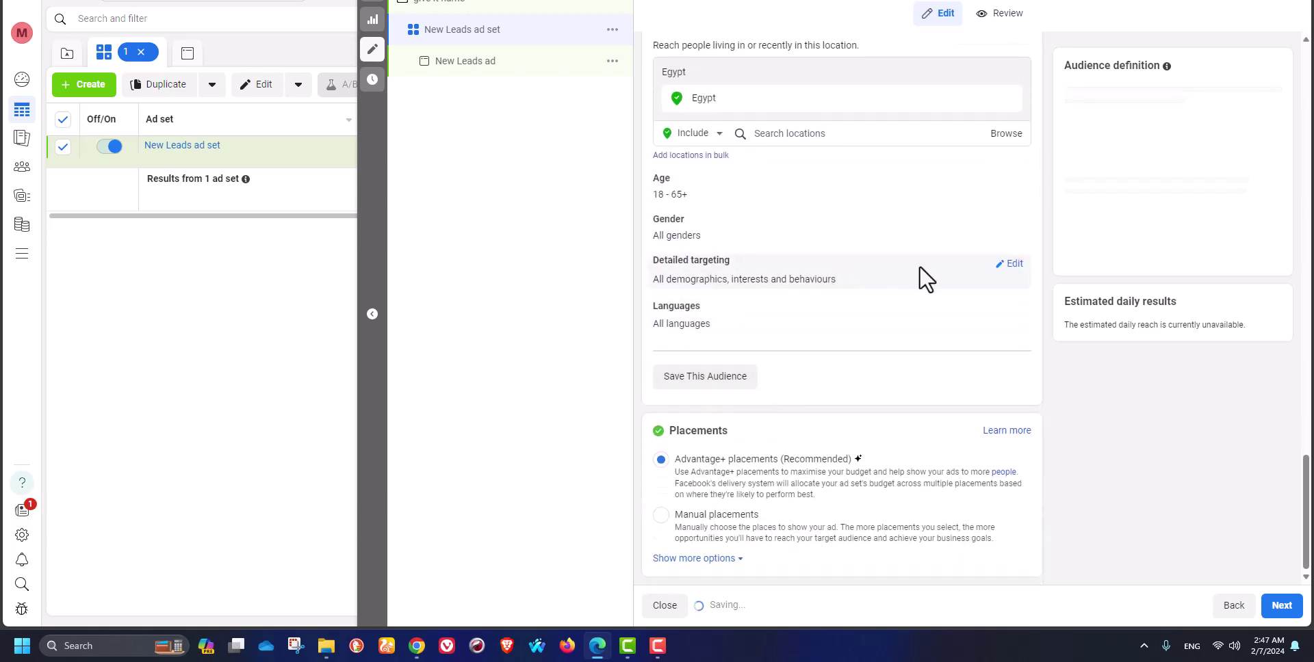
click(1009, 264)
click(713, 304)
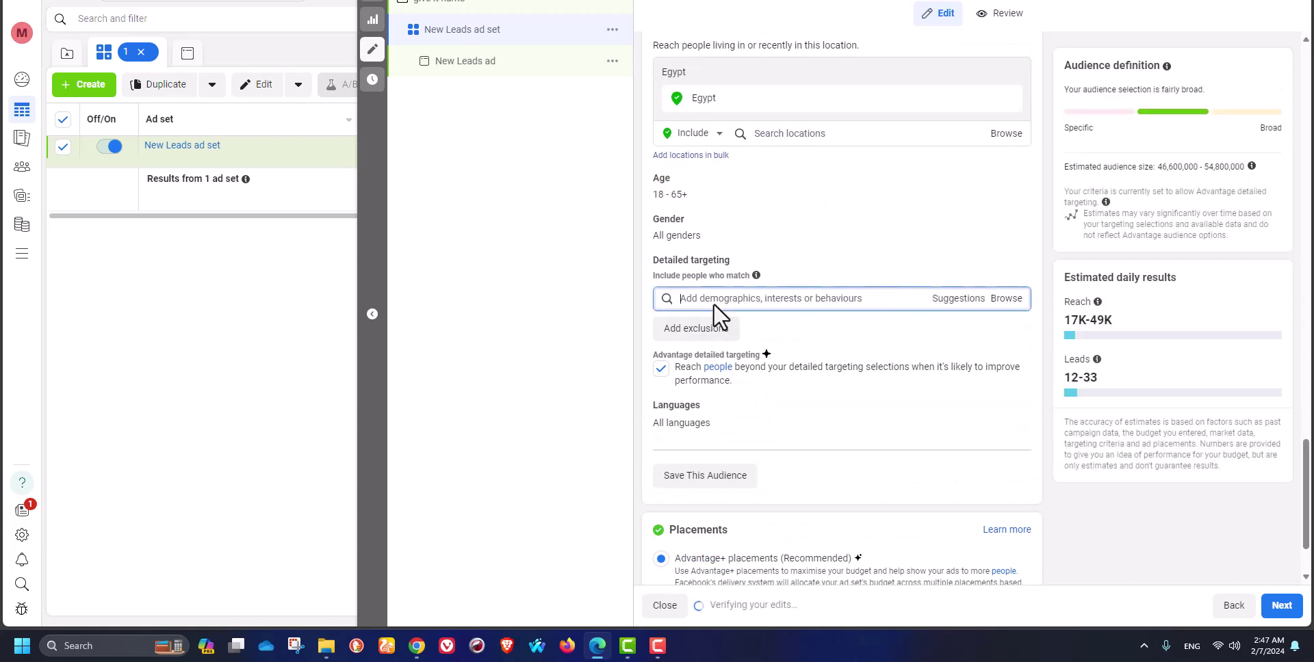
click(1006, 299)
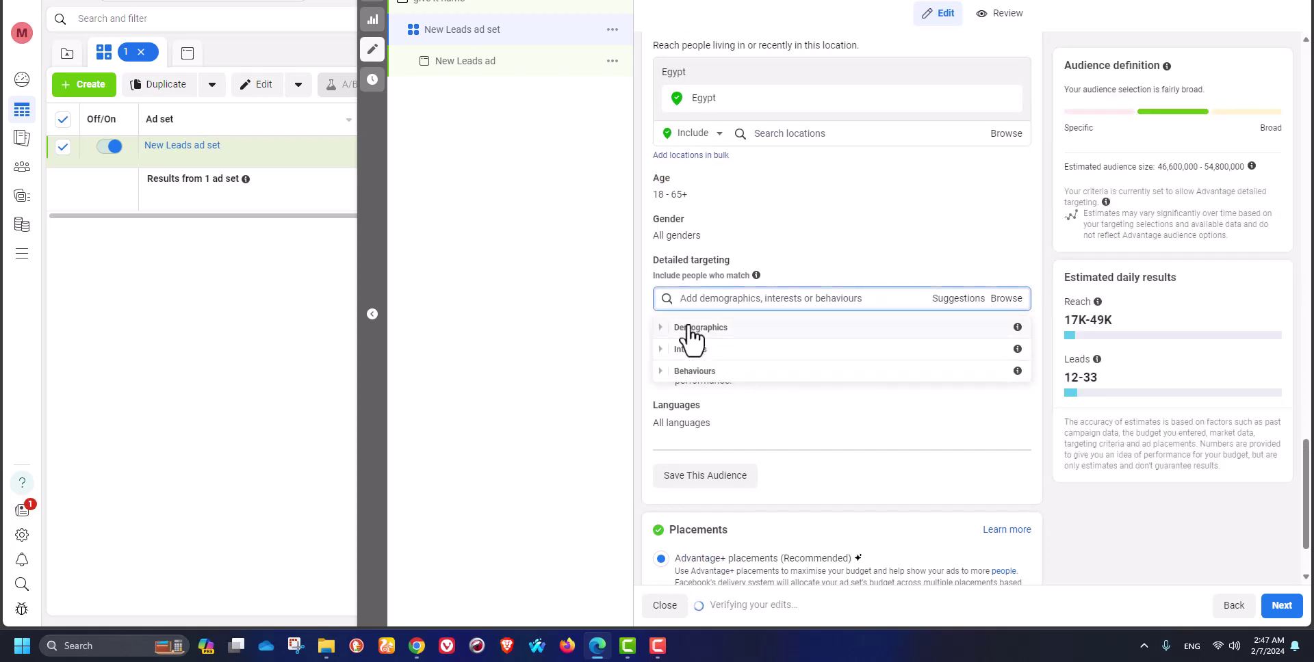
click(633, 388)
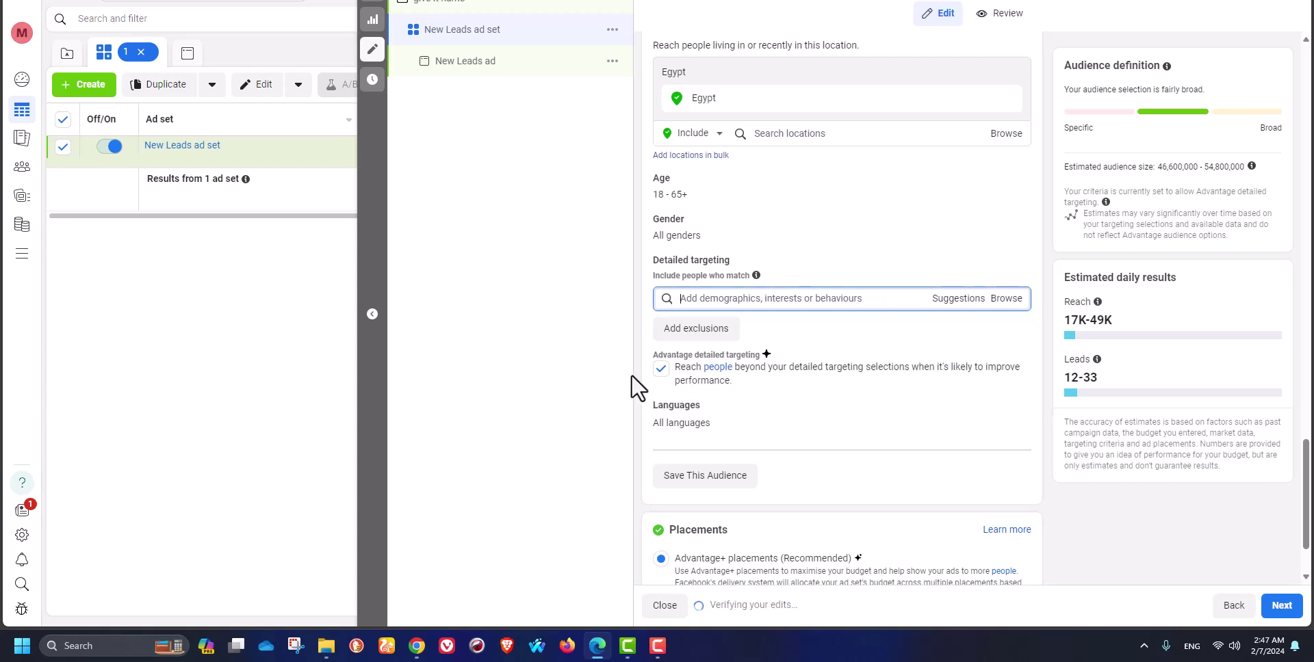
- Proceed to the New Leads ad settings and set the ad's Instagram account to magic.laptops1
scroll(780, 404, down, 2)
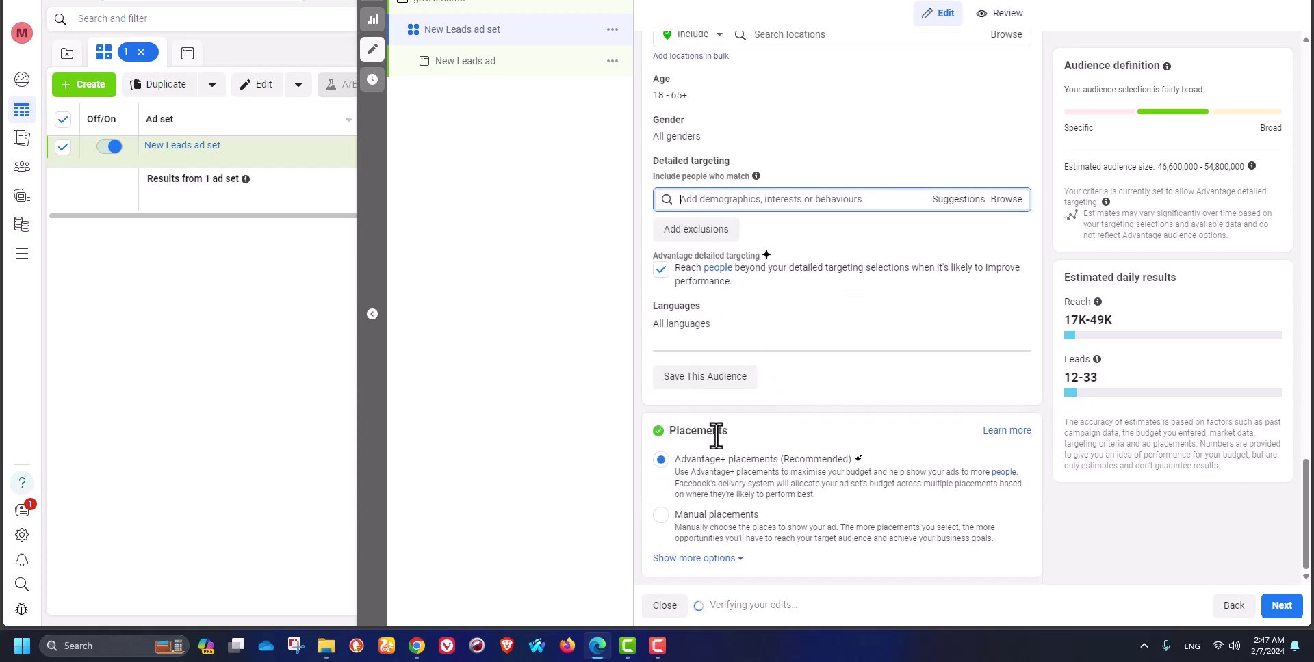
click(520, 219)
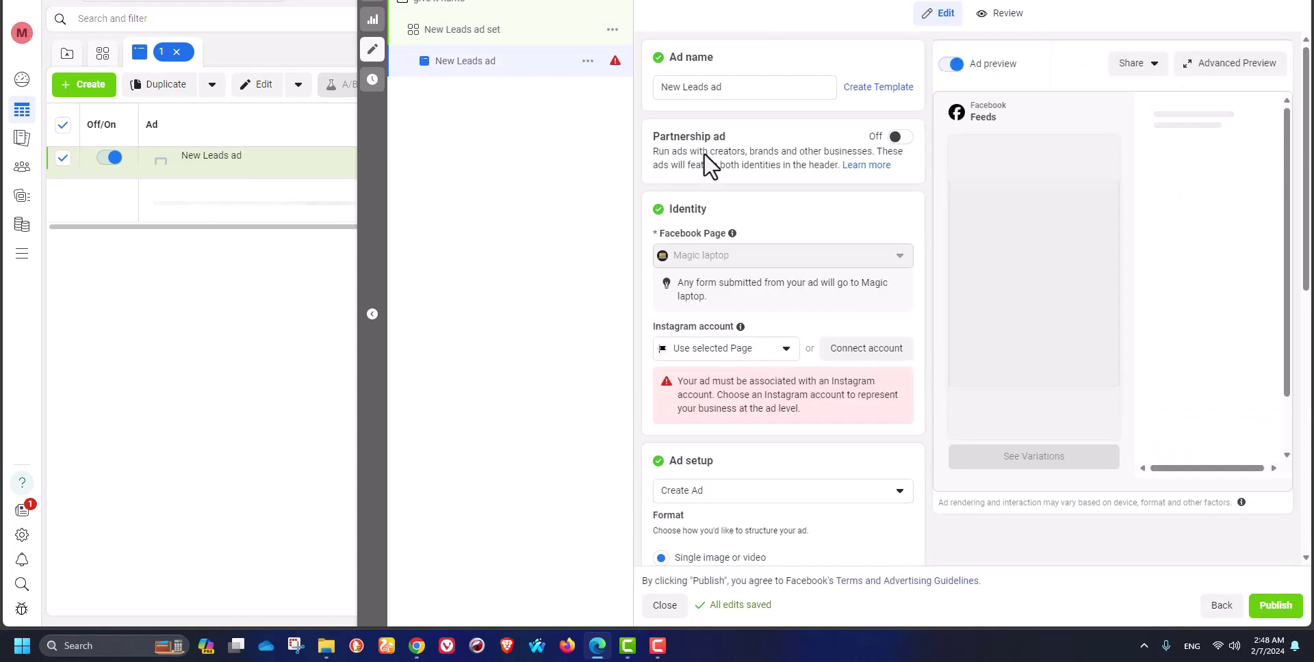
drag(735, 87, 631, 85)
scroll(768, 305, down, 4)
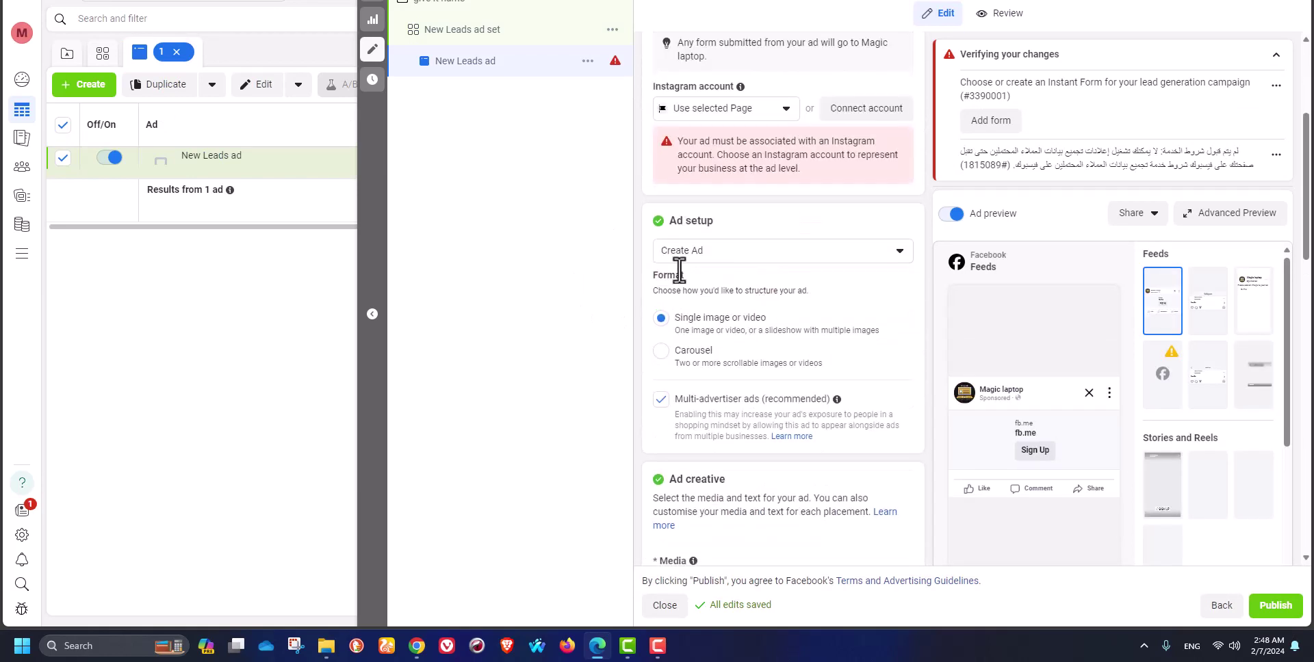
click(757, 111)
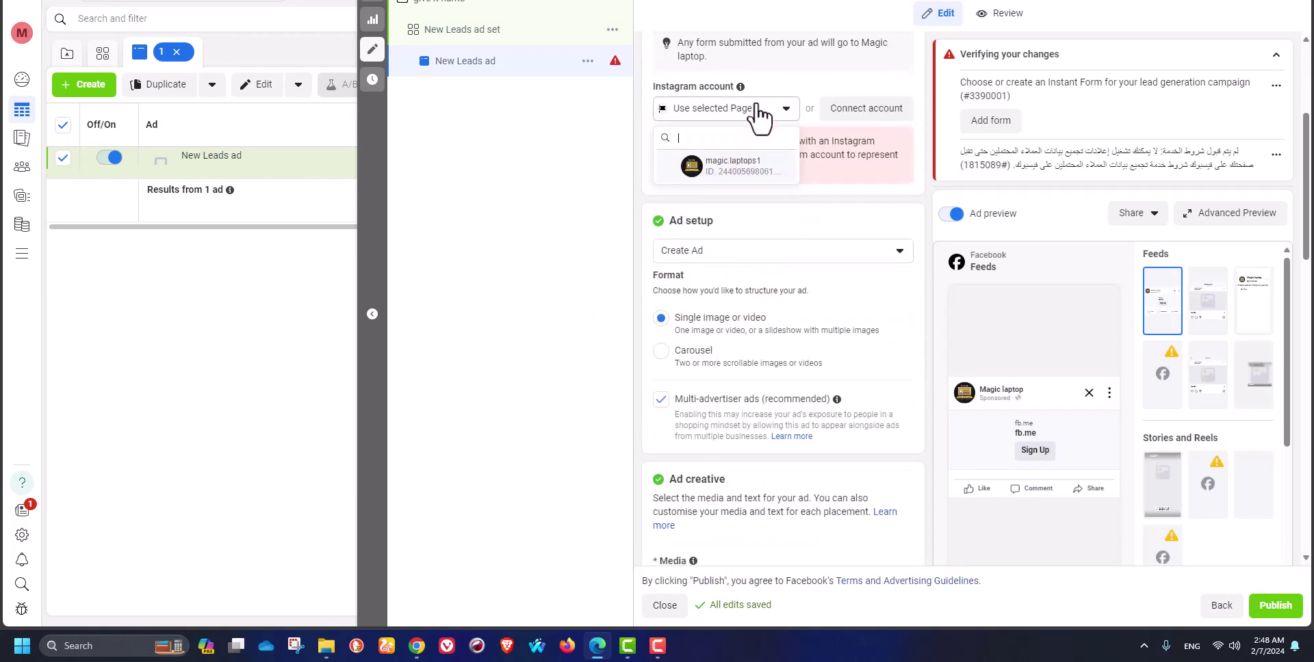
click(732, 170)
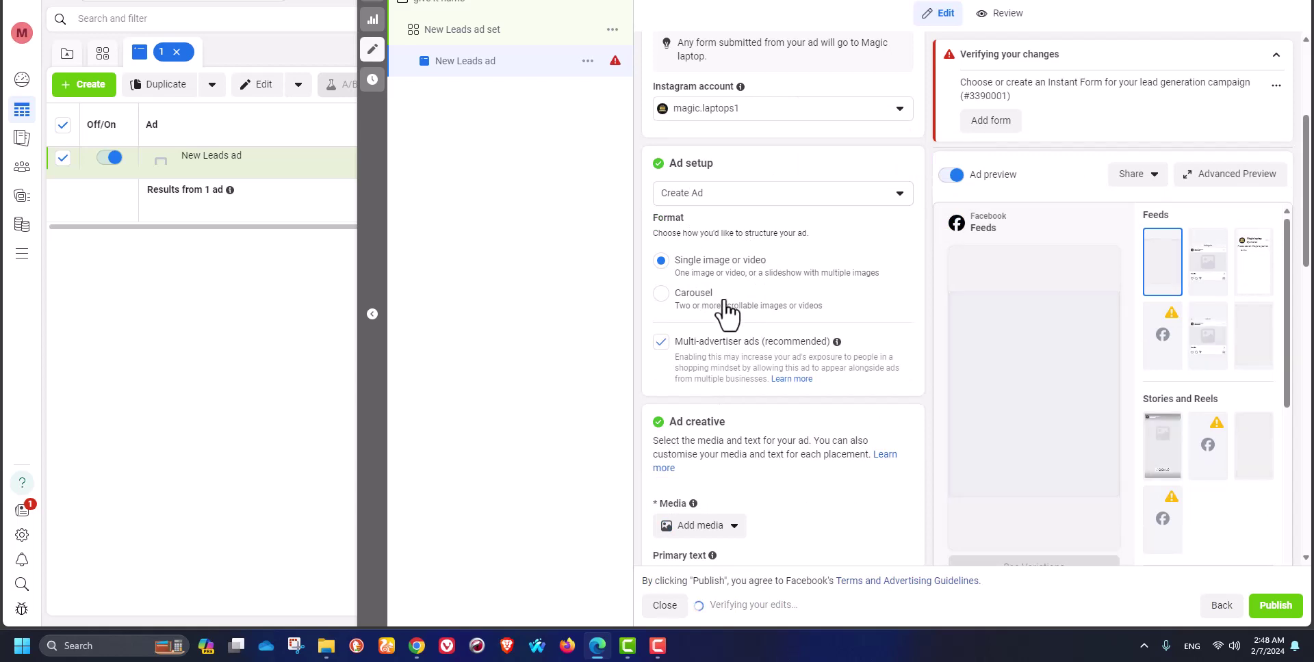
- Examine the ad creative's media types, text fields and call-to-action choices, collapsing the verification message
scroll(736, 419, down, 3)
scroll(738, 301, down, 2)
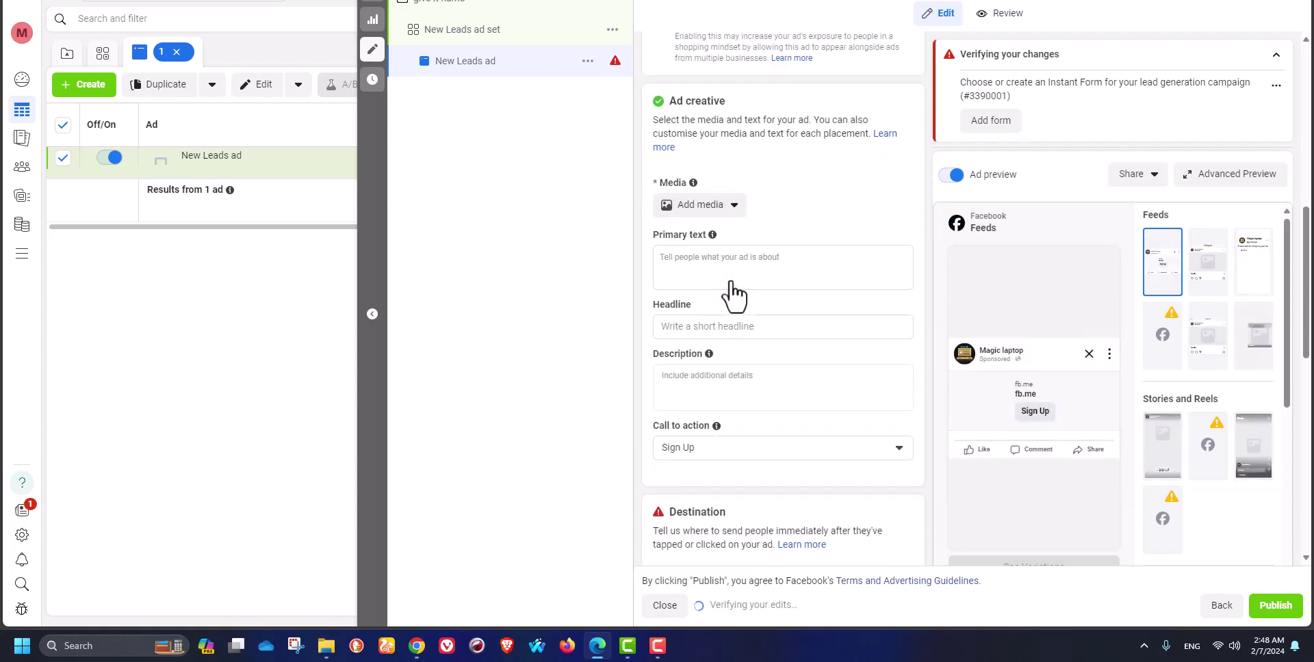
mouse_move(712, 235)
click(683, 212)
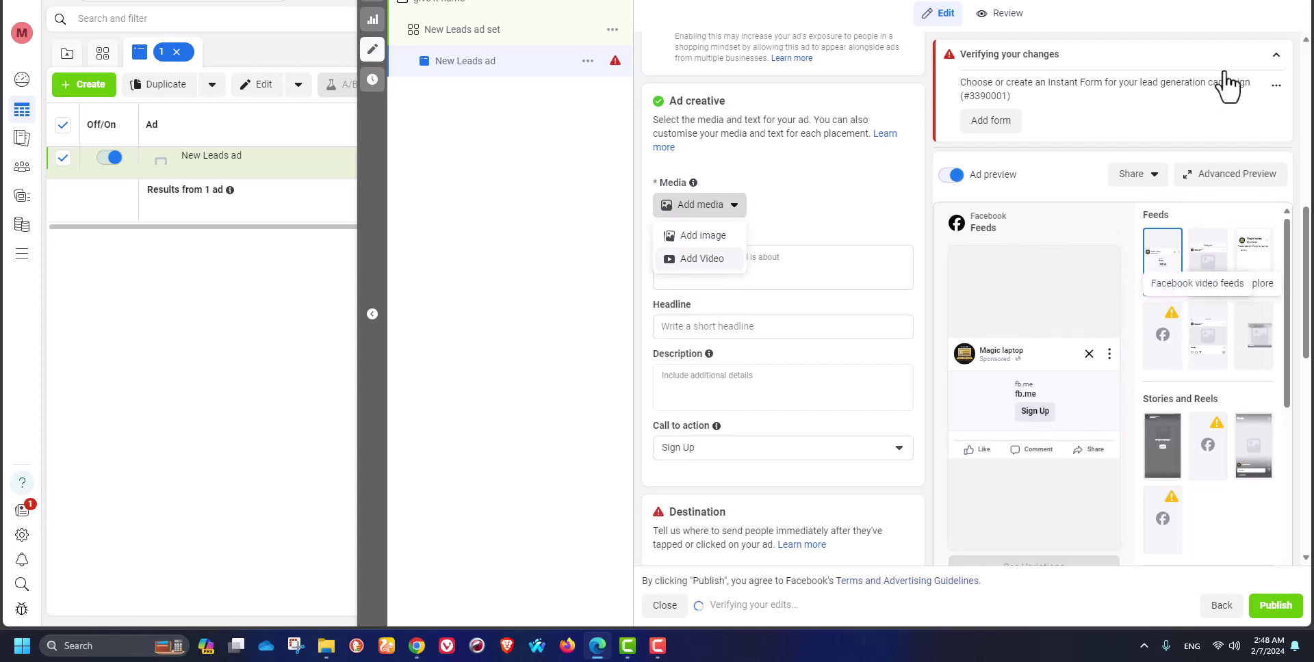
click(1276, 54)
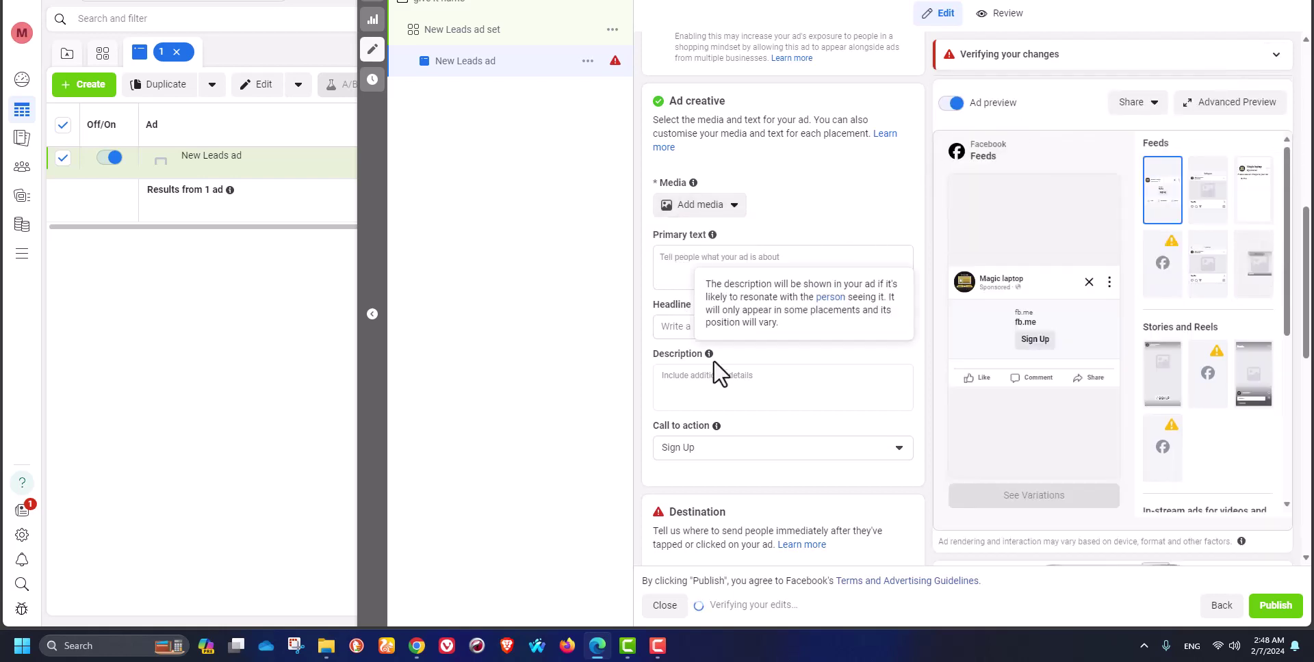
scroll(685, 347, down, 3)
click(709, 208)
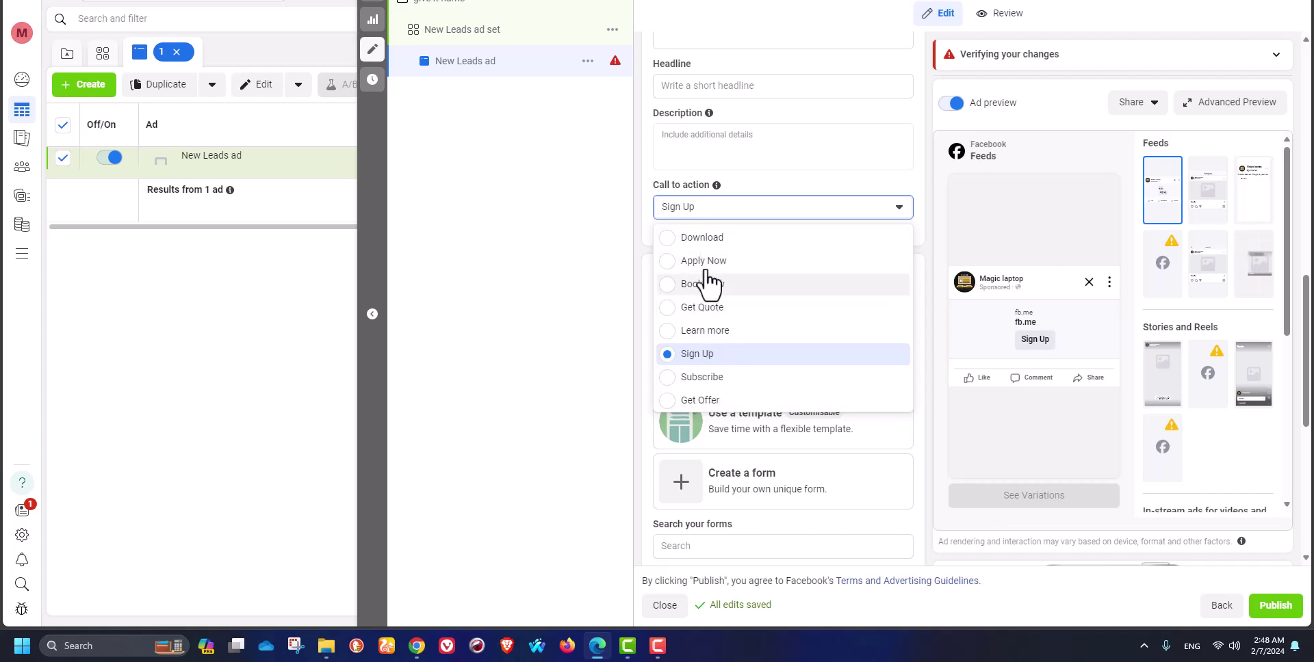
click(601, 391)
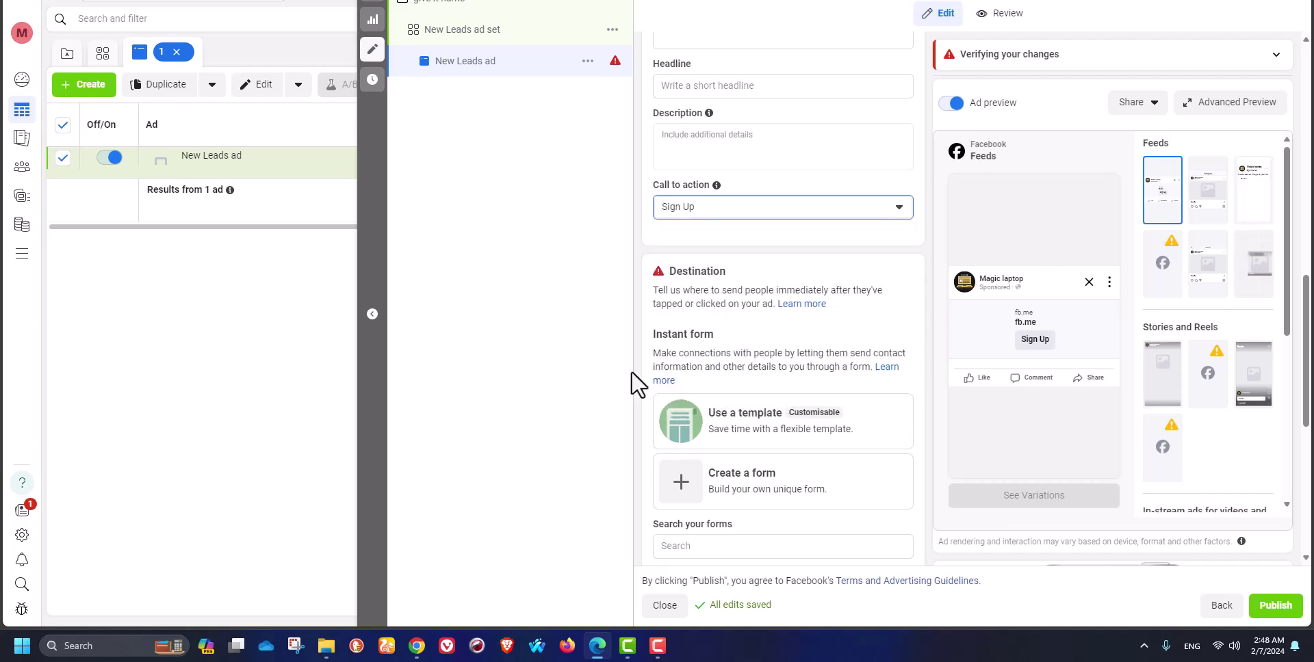
- Review the destination and tracking settings, preview each Instant Form template, and close the template chooser without using one
scroll(759, 308, down, 2)
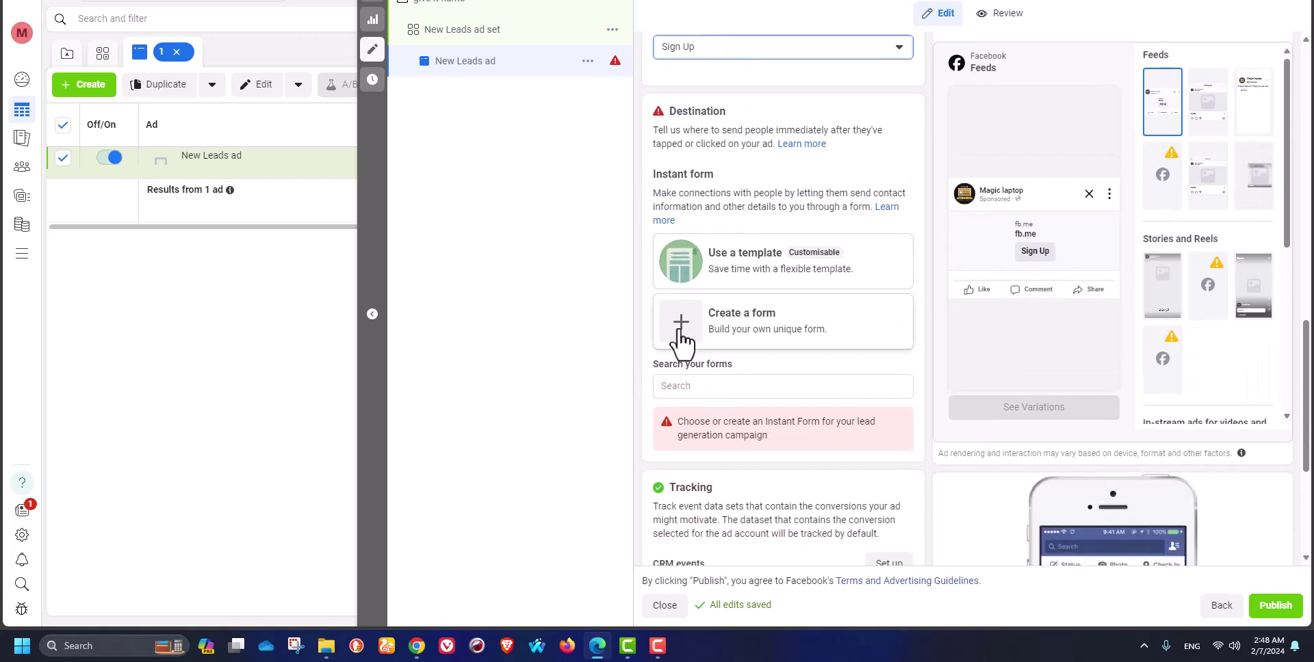
scroll(716, 329, down, 2)
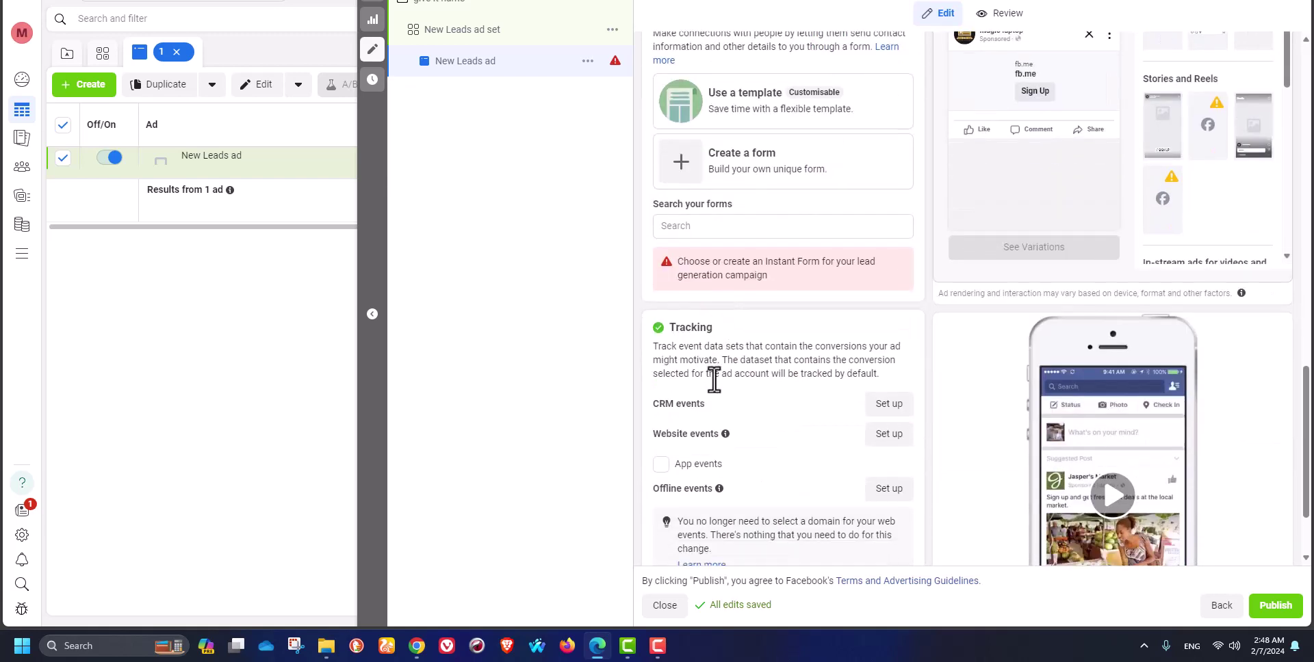
scroll(756, 413, down, 2)
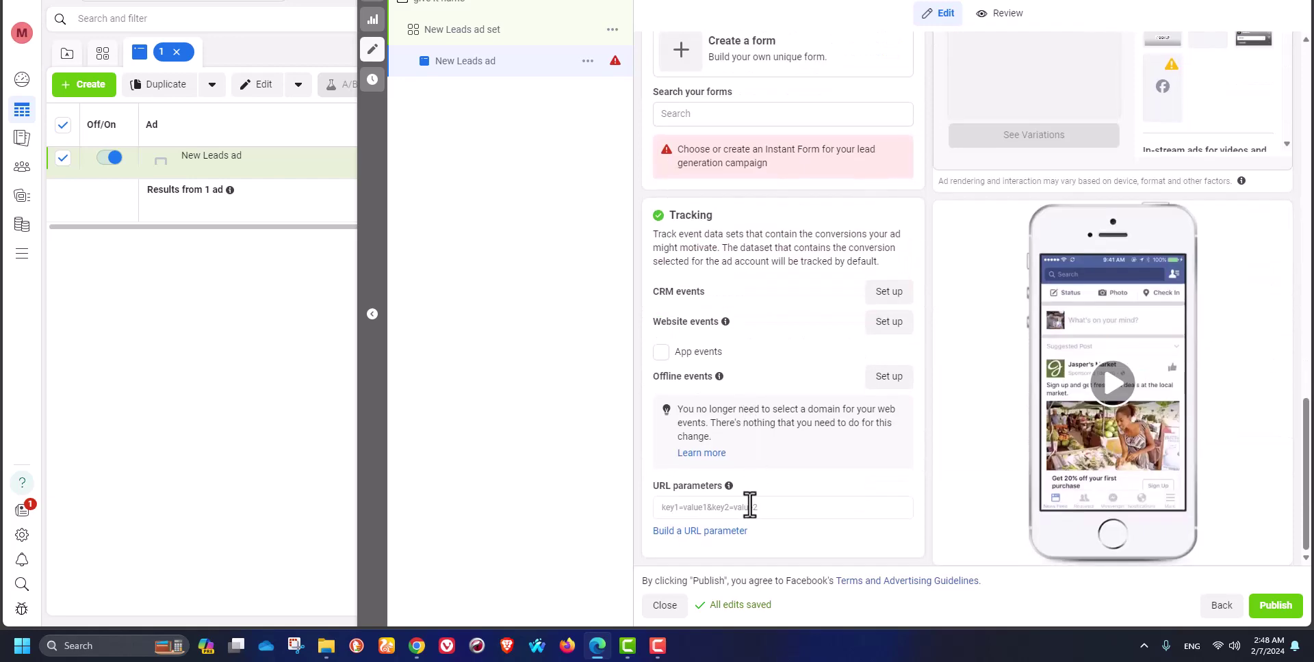
scroll(750, 505, up, 3)
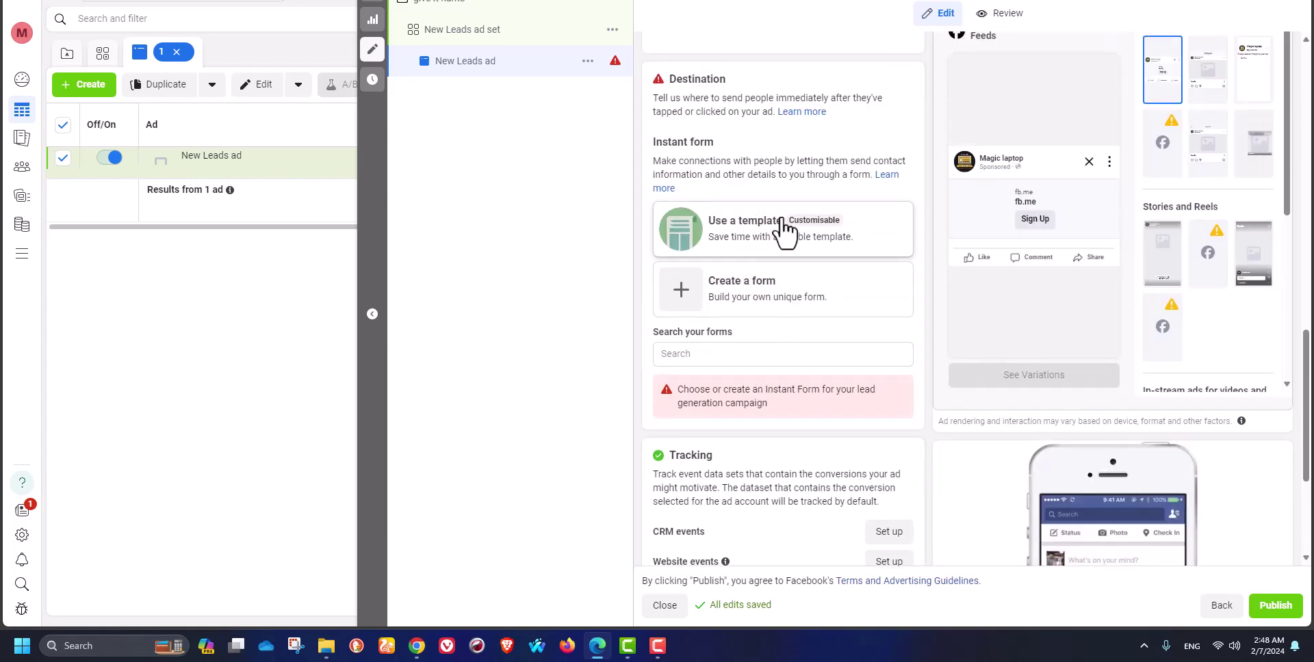
click(748, 249)
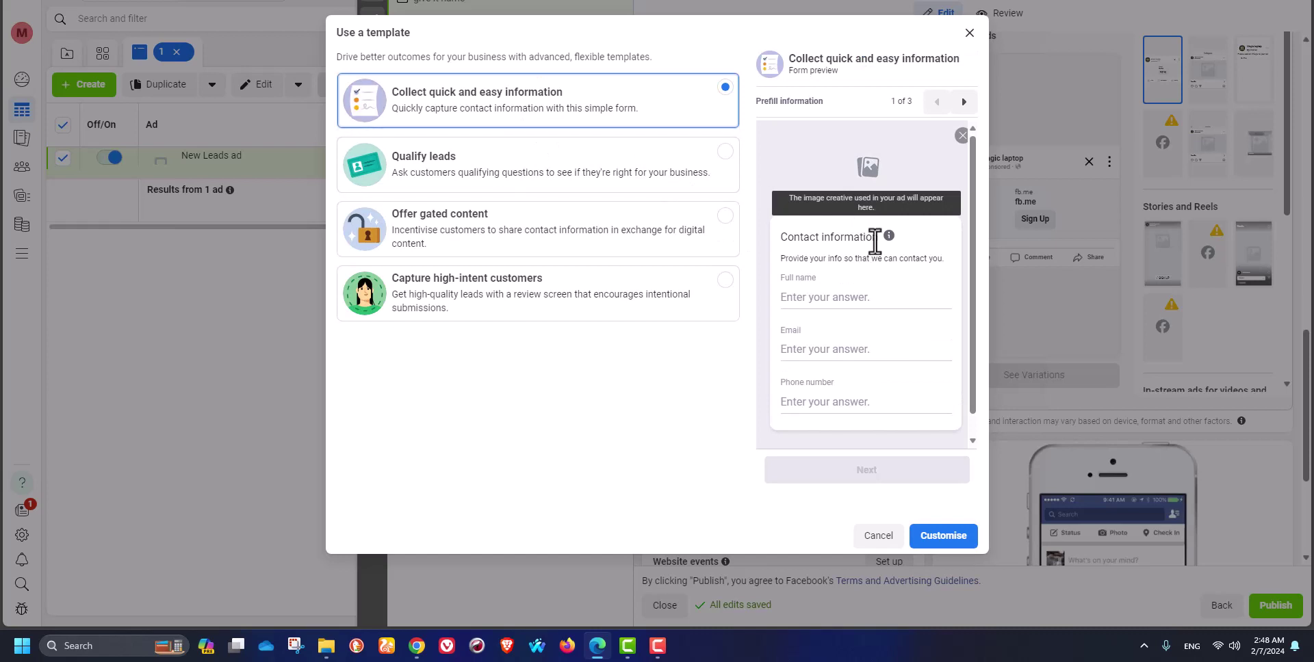
click(515, 170)
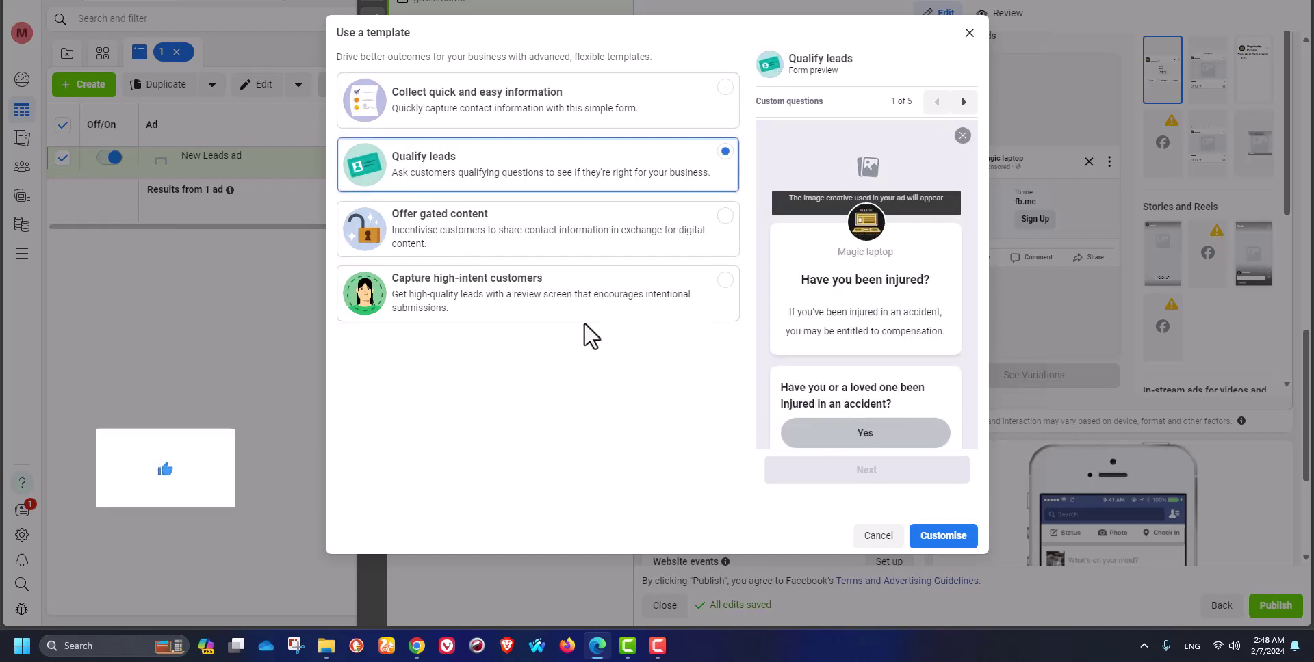
click(490, 228)
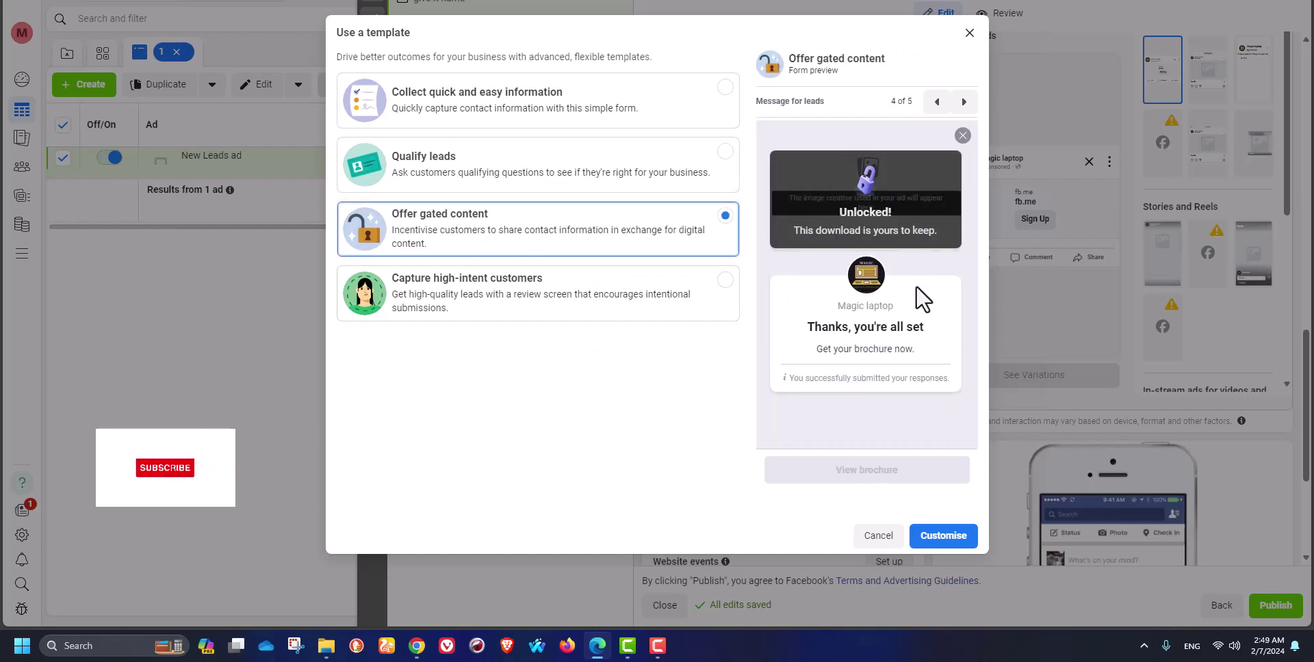
click(490, 300)
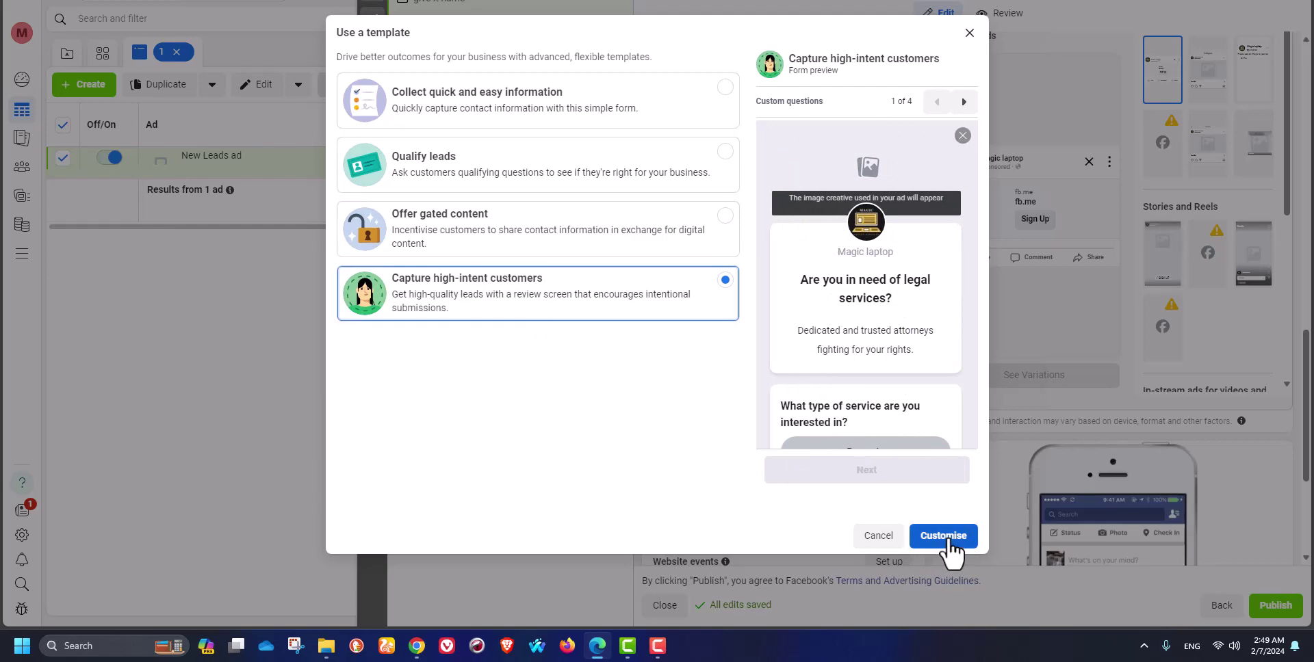
click(865, 541)
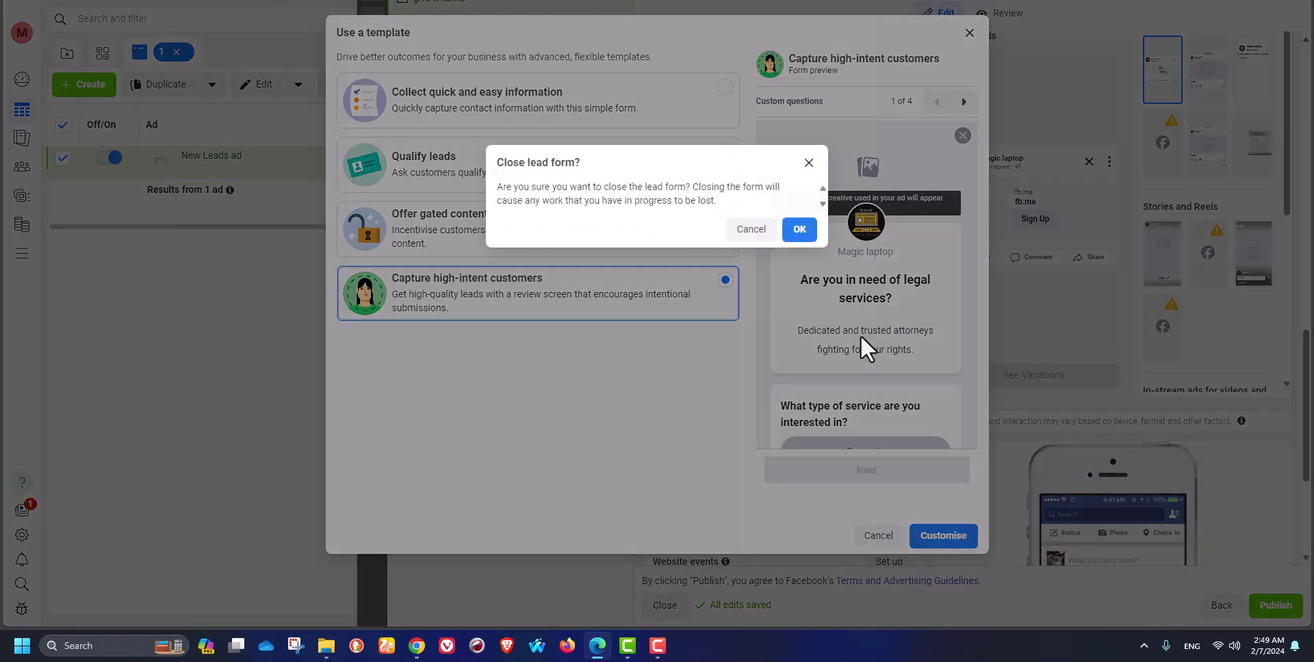
key(Return)
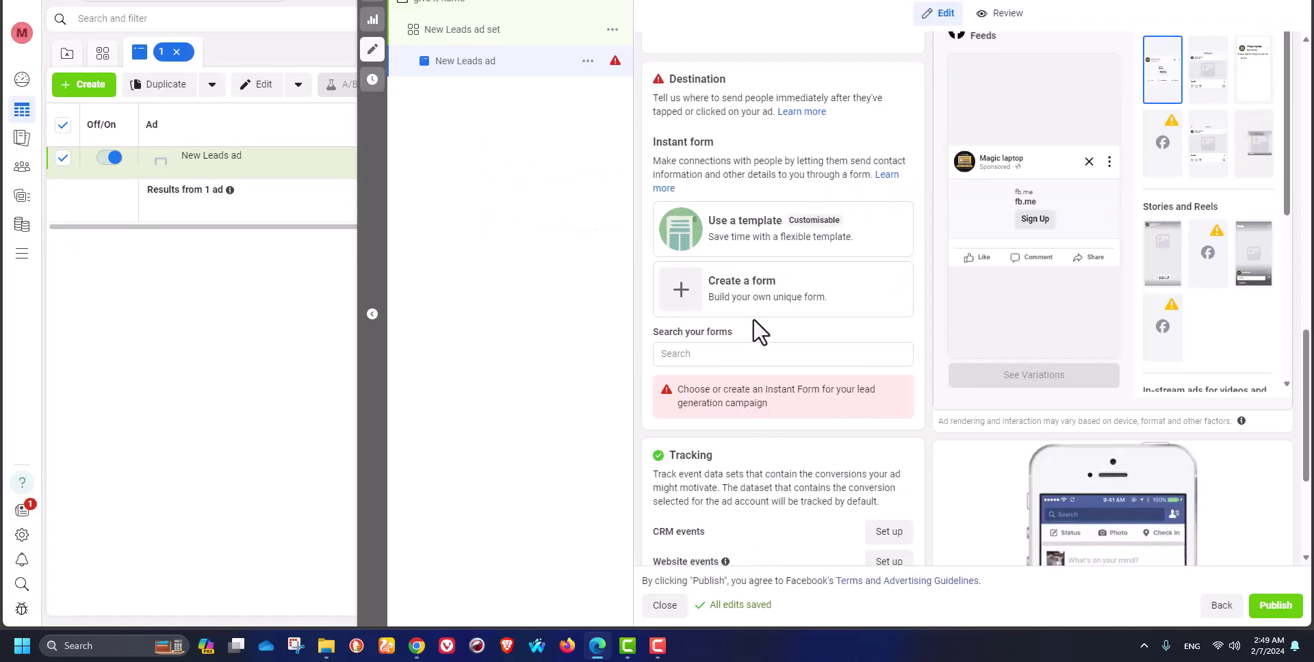
- Start a new custom Instant Form and examine its form configuration, field names and tracking parameters settings
click(735, 321)
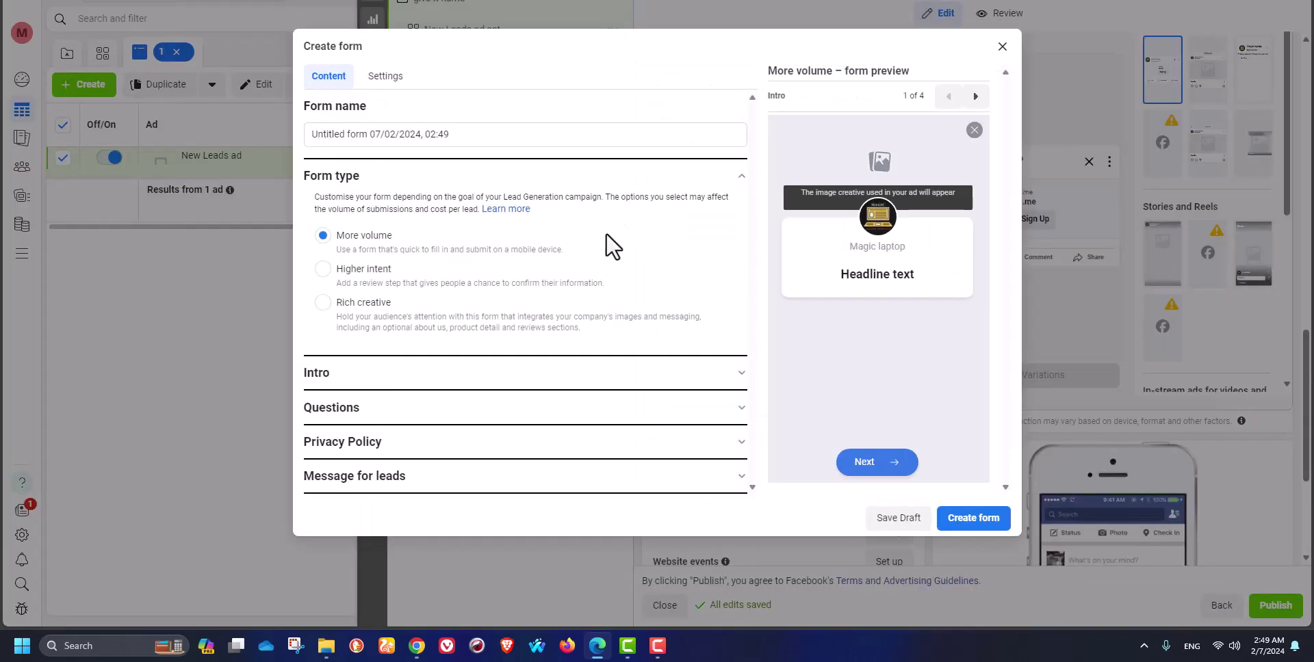
drag(493, 138, 304, 137)
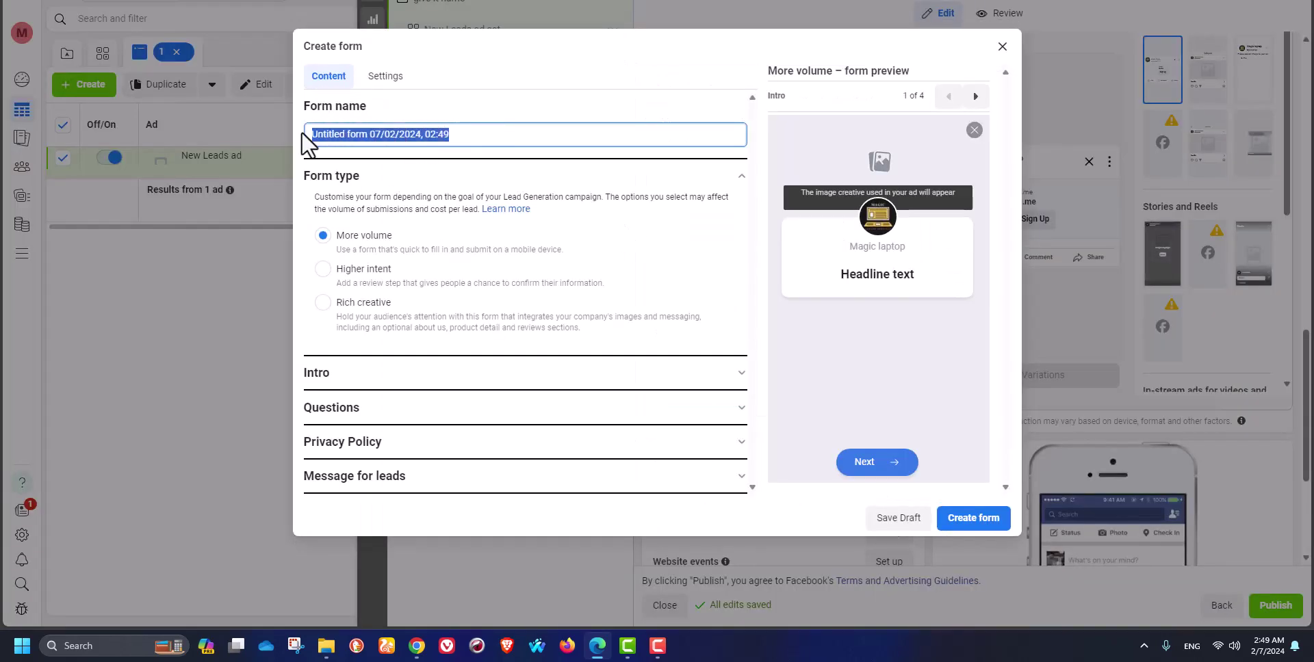
click(397, 81)
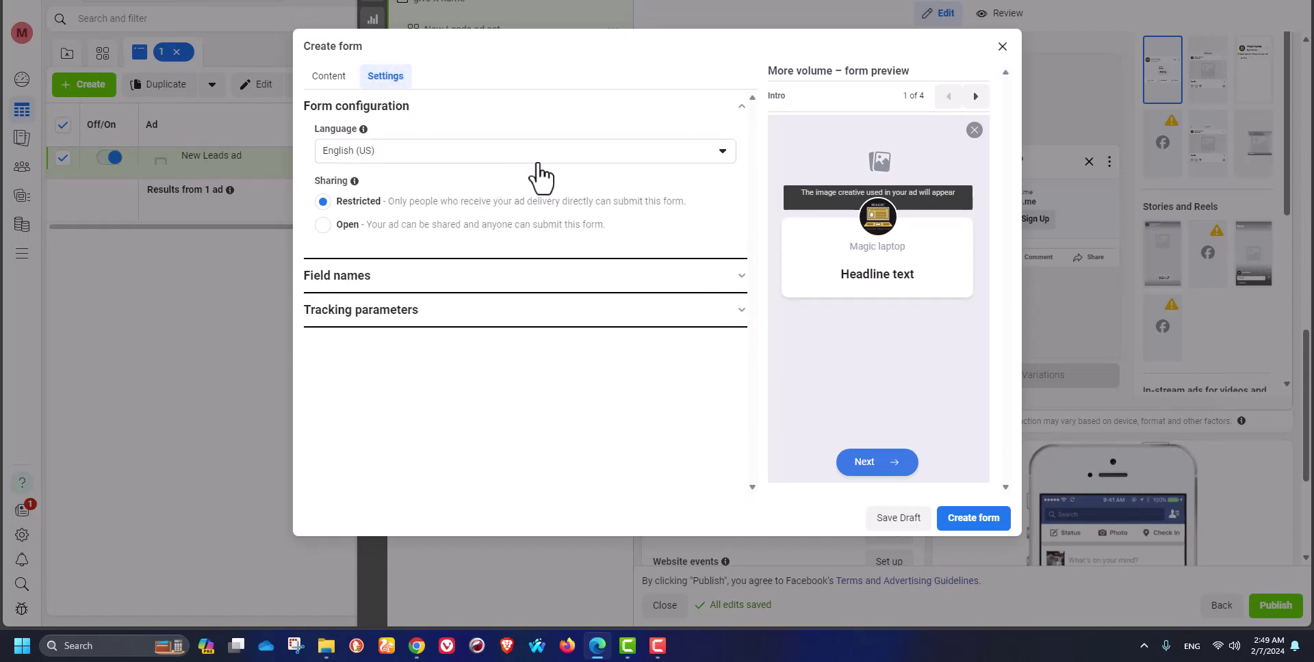
click(402, 276)
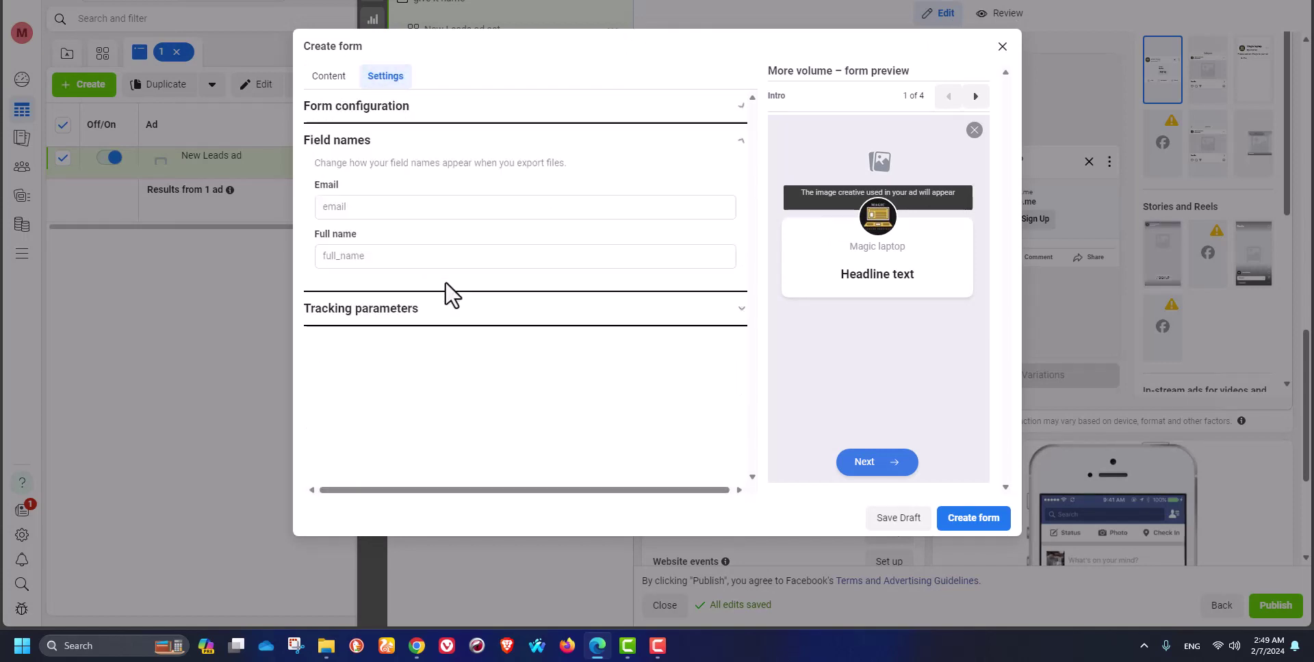
click(433, 312)
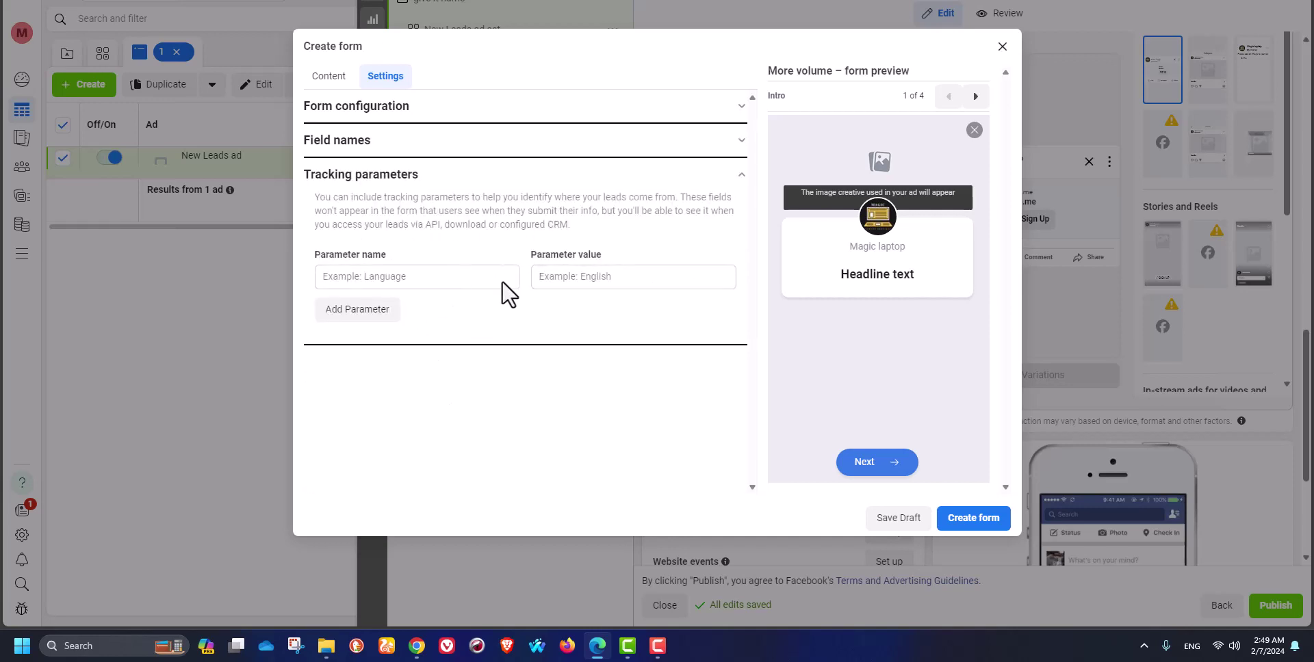
- Review the form's intro content and open the background image upload, cancelling without choosing a file
click(344, 84)
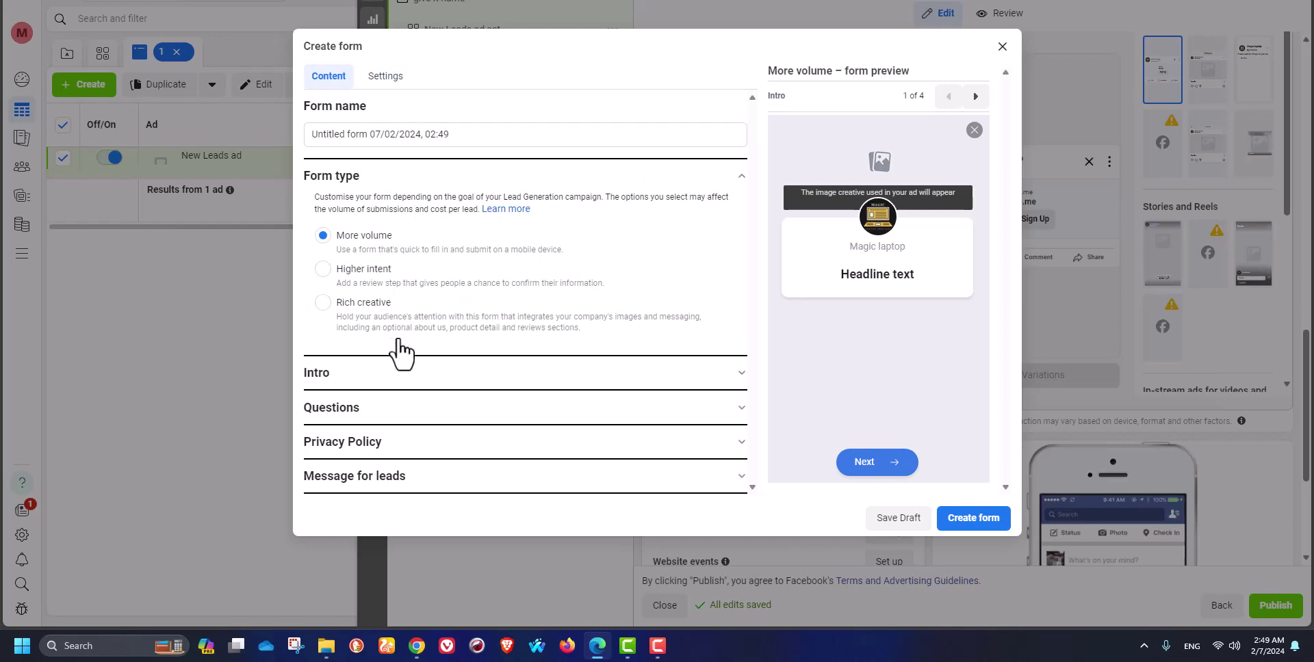
click(431, 383)
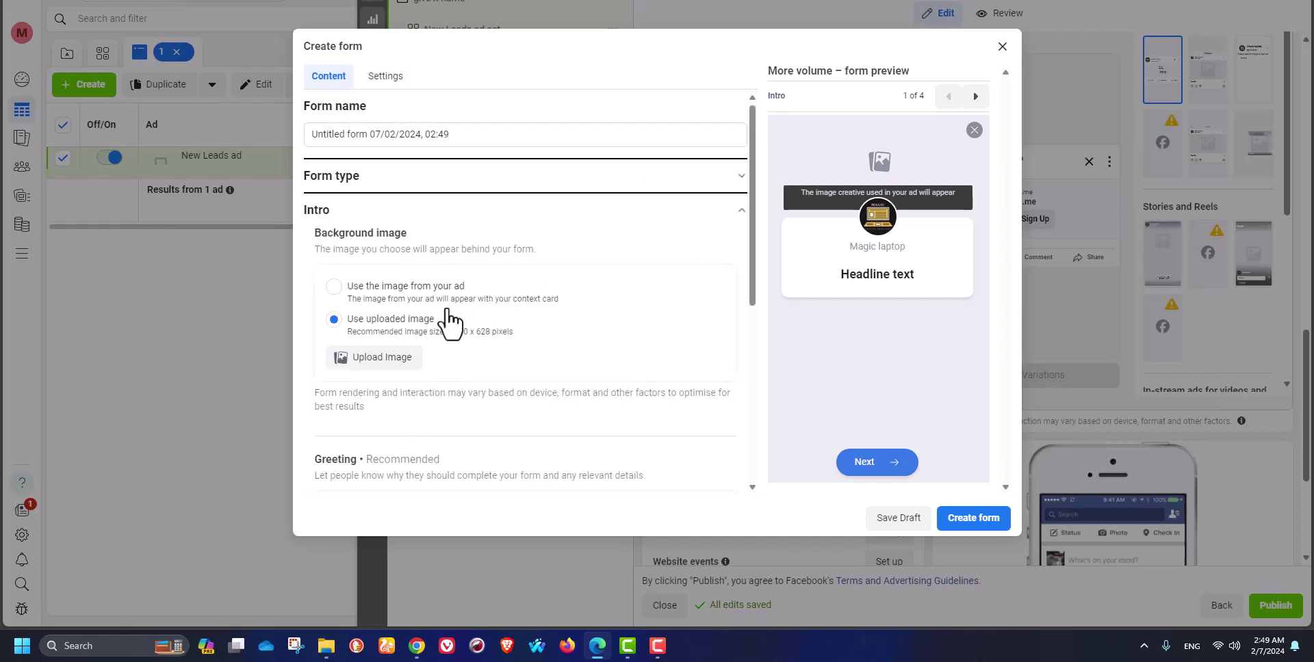
scroll(446, 322, down, 2)
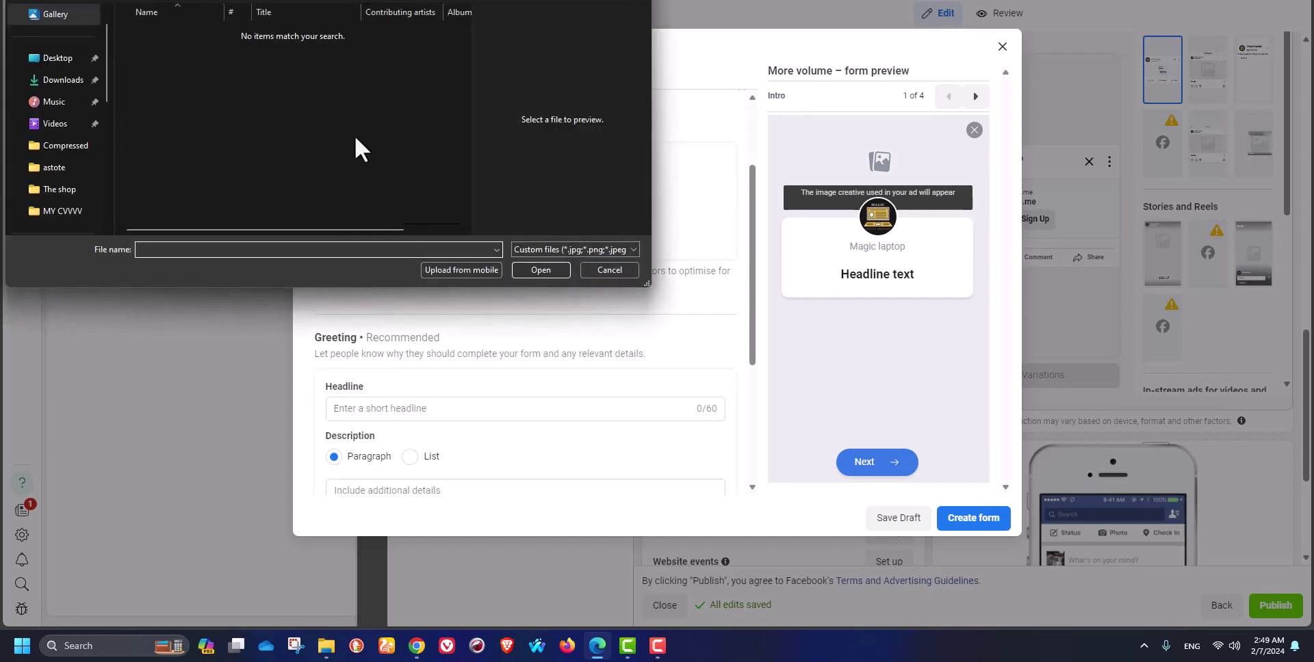
click(585, 267)
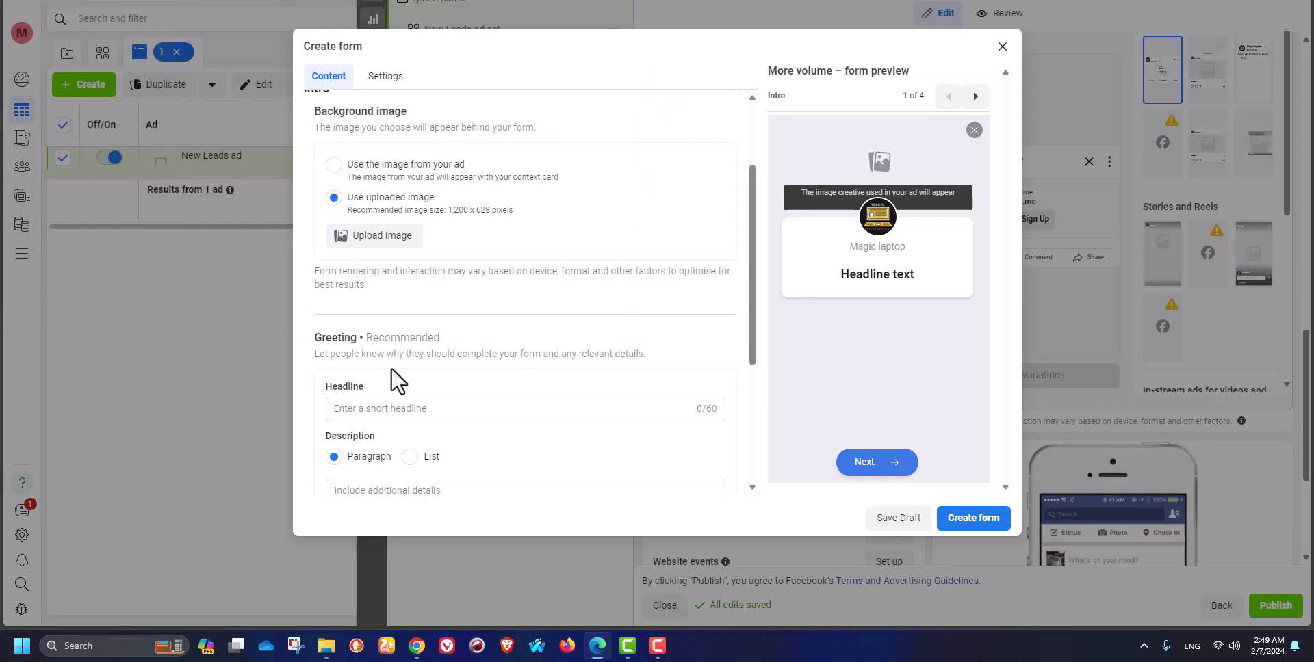
- Enter "here you will edit your form" as the form's greeting headline, leaving the description empty
scroll(396, 375, down, 3)
click(388, 227)
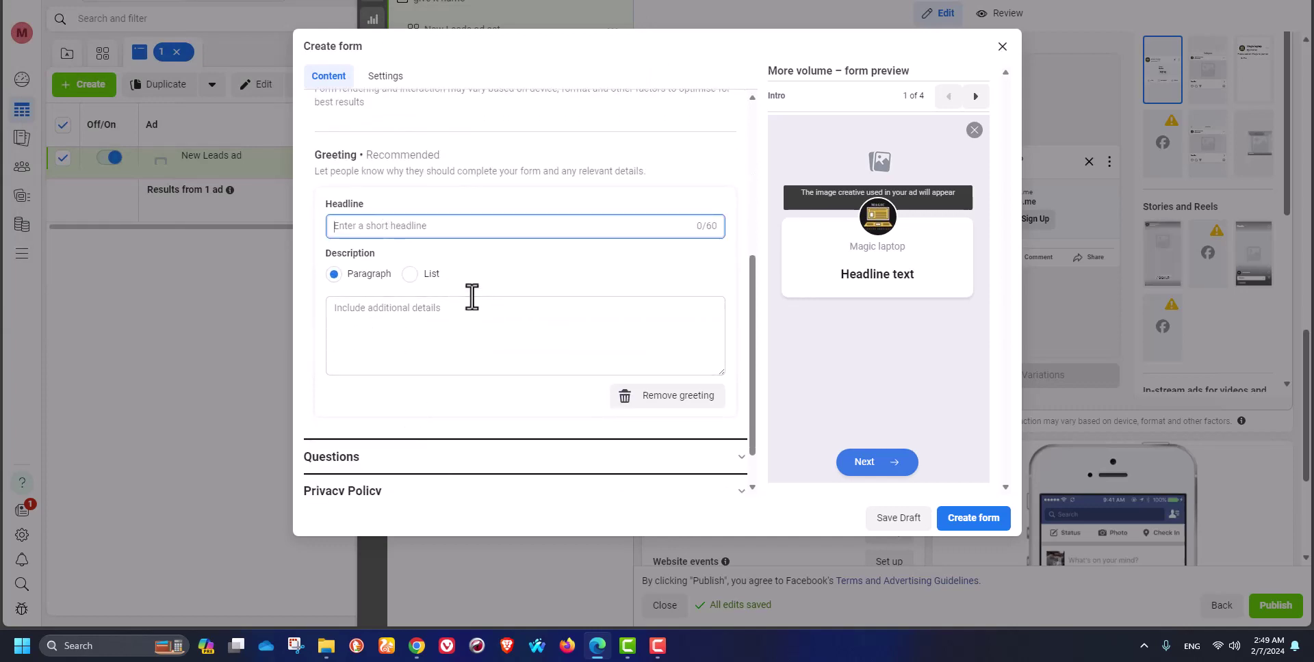
text(here you will)
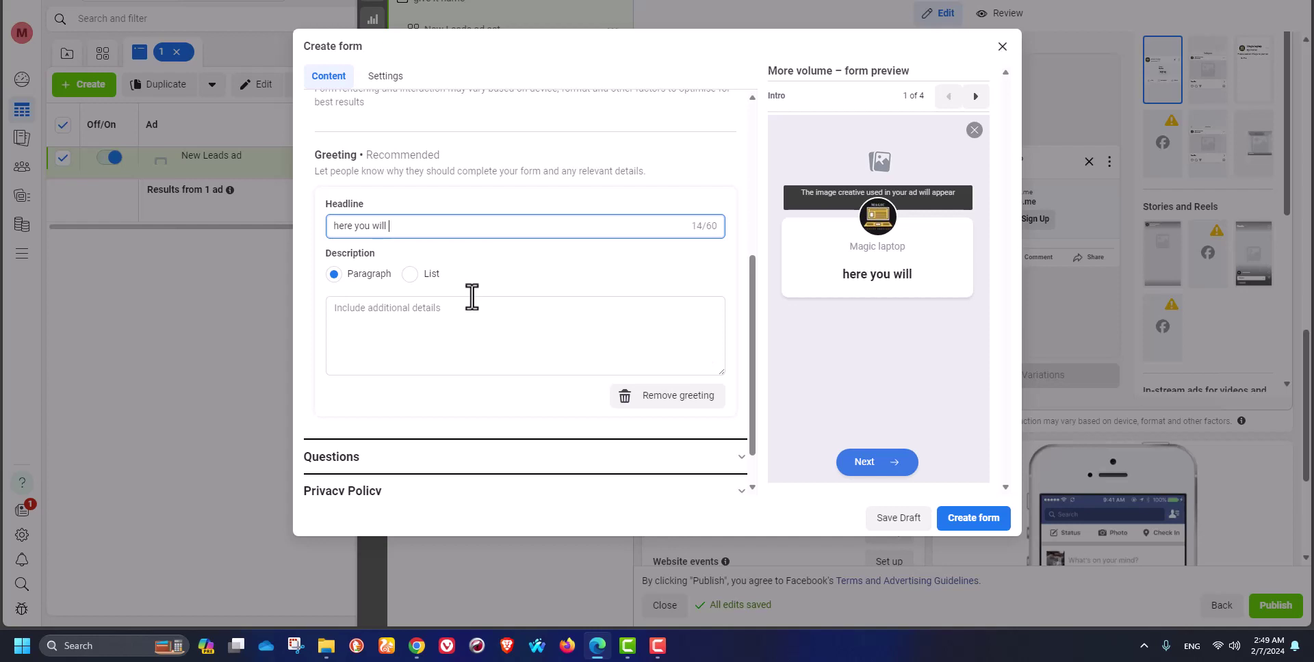
text(edit)
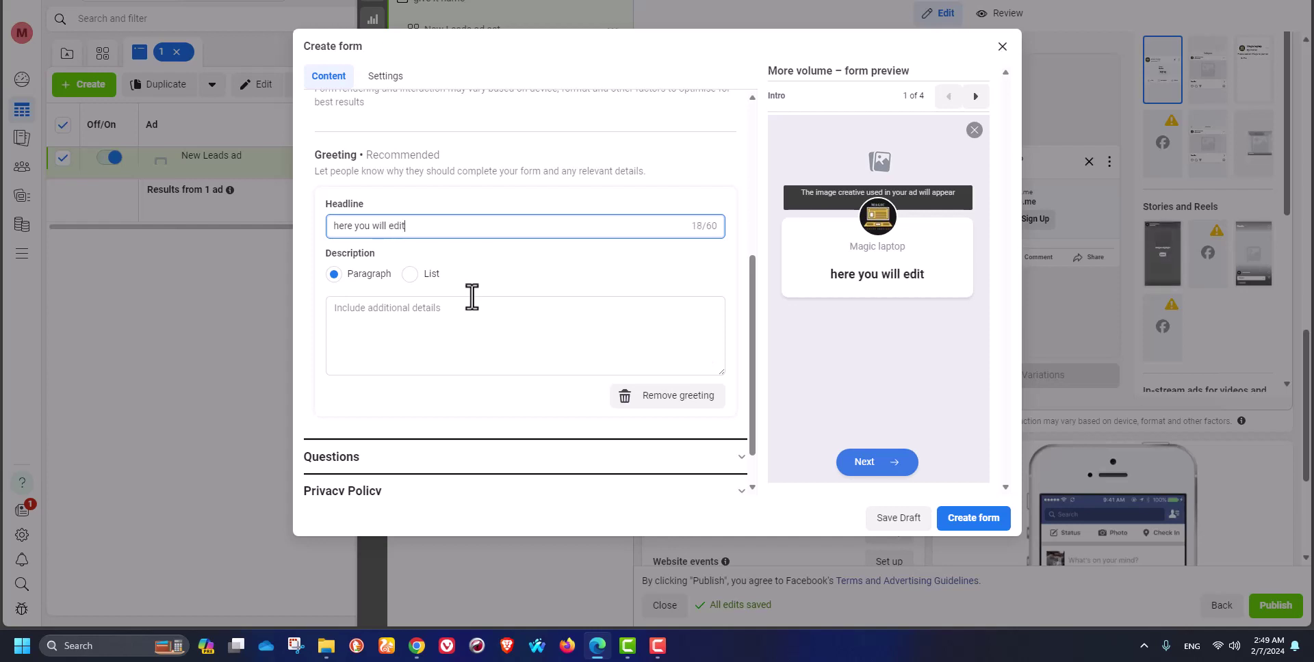
text( your )
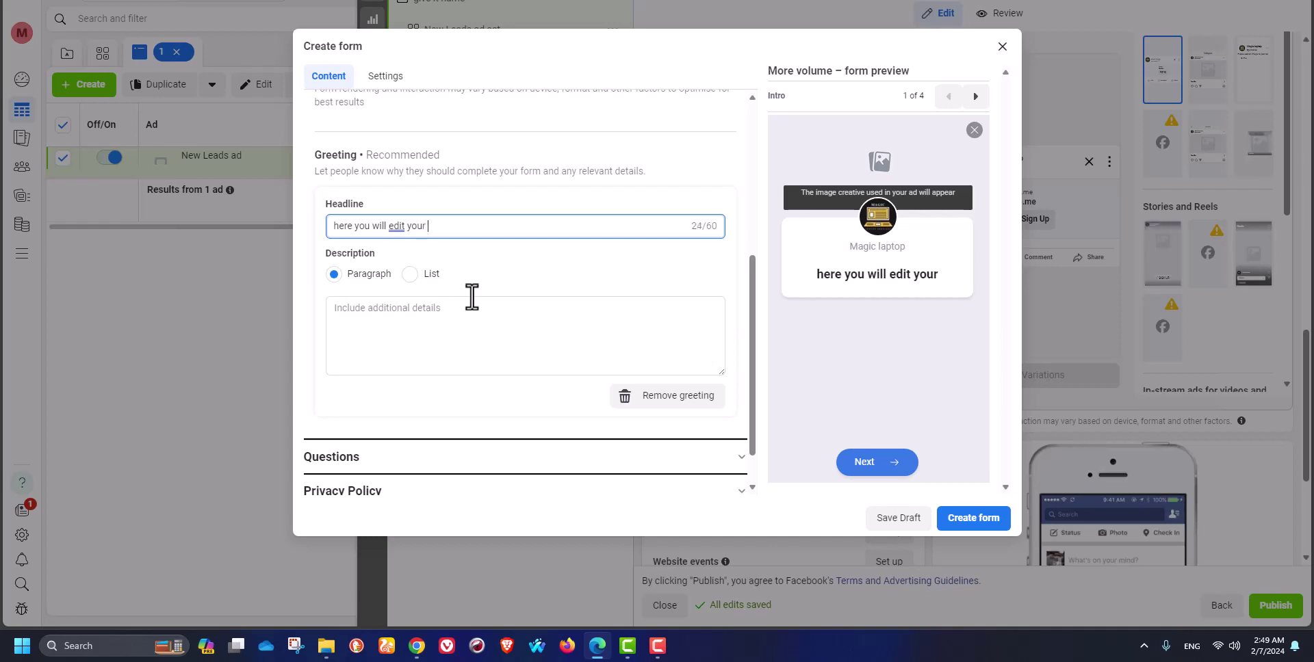
text(form)
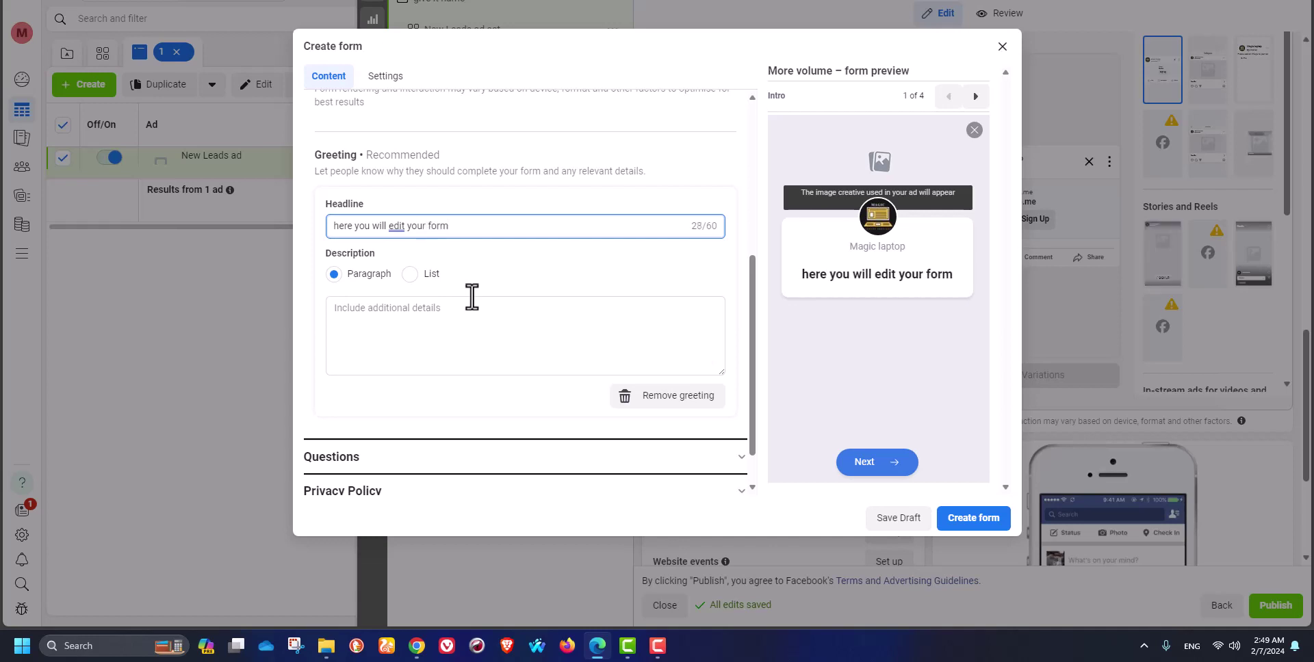
click(478, 330)
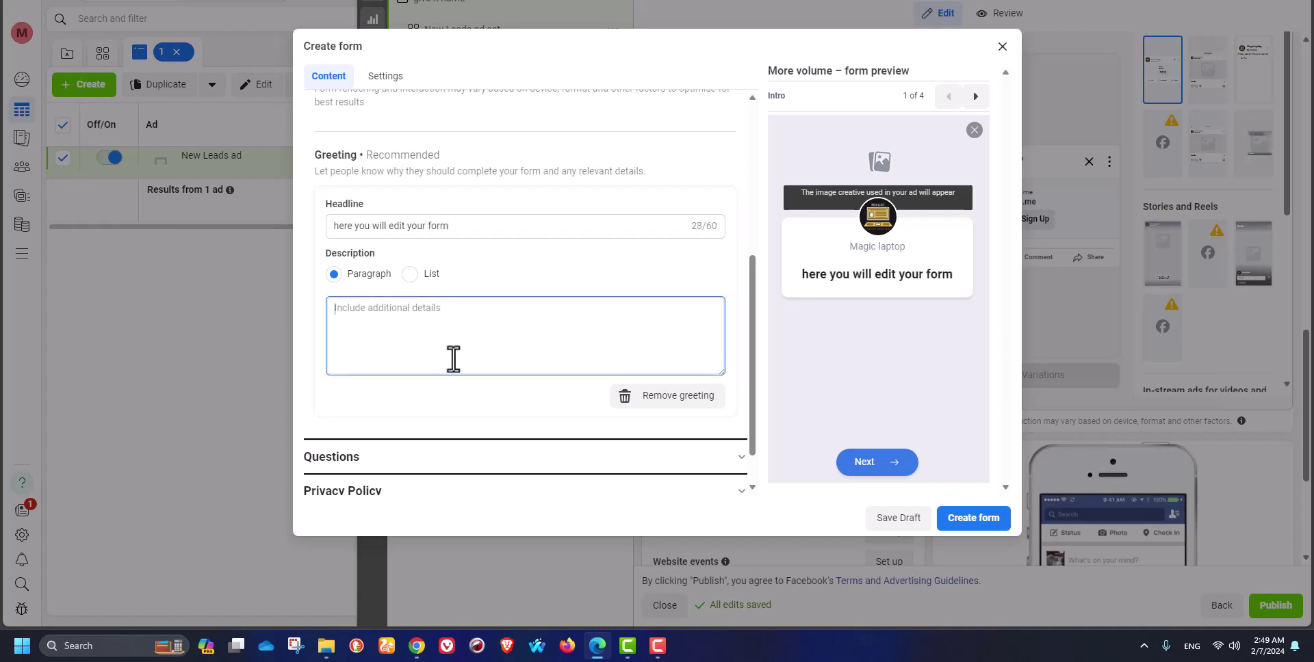
- Review the form's questions, privacy policy and message for leads, and close the form, discarding the work in progress
click(505, 464)
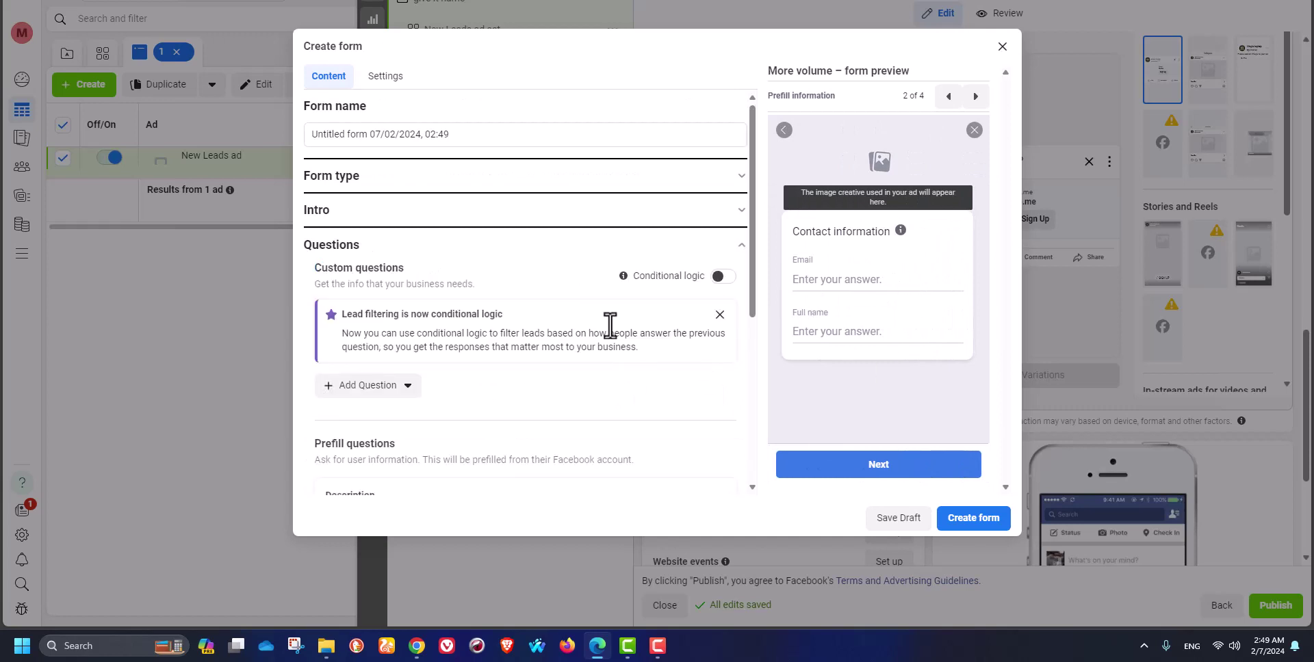
scroll(610, 325, down, 5)
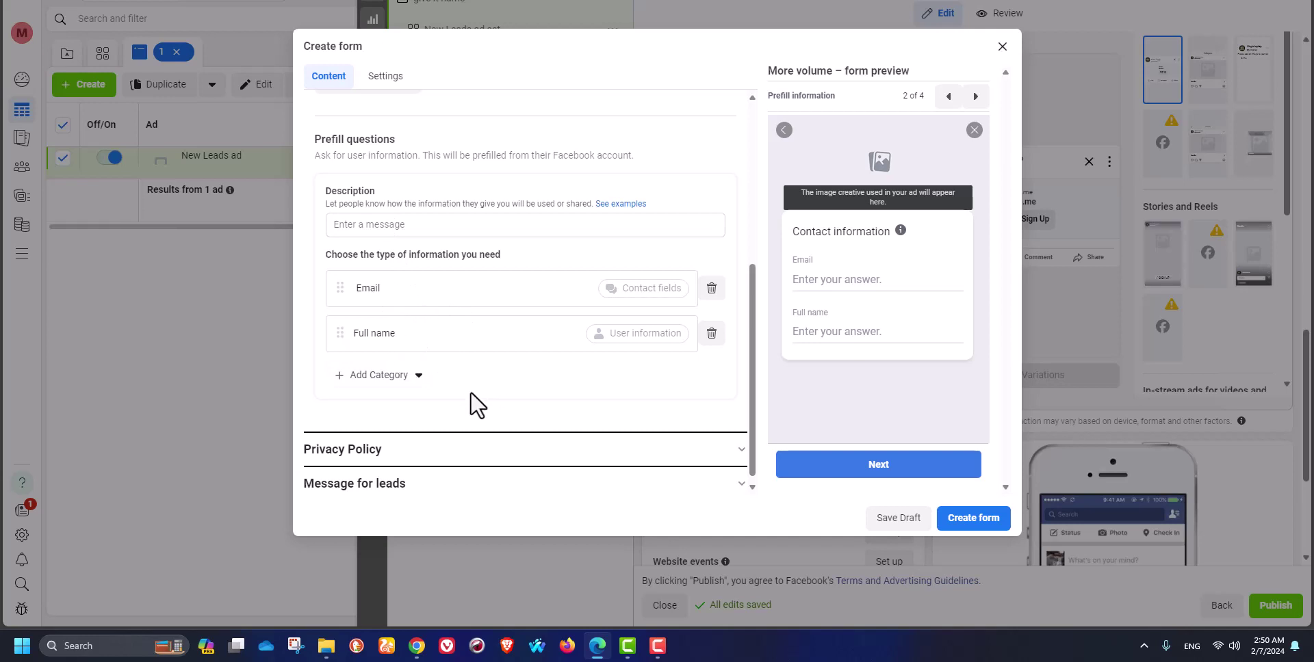
click(395, 457)
click(422, 481)
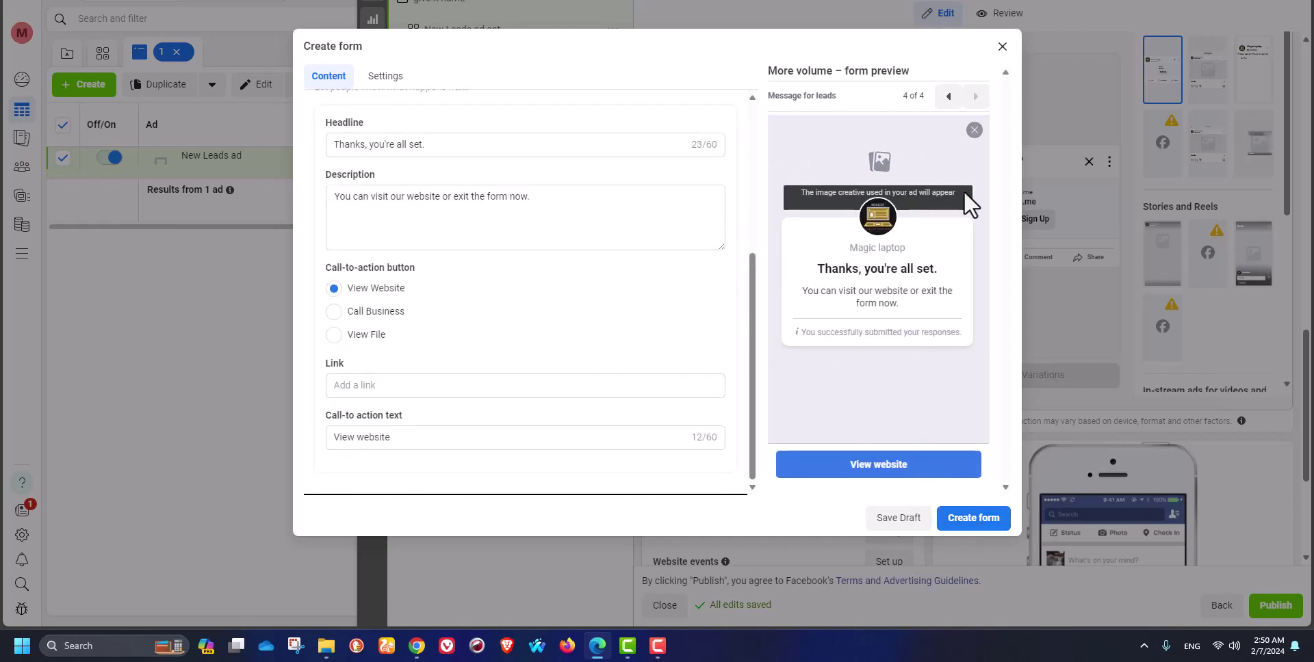
click(996, 51)
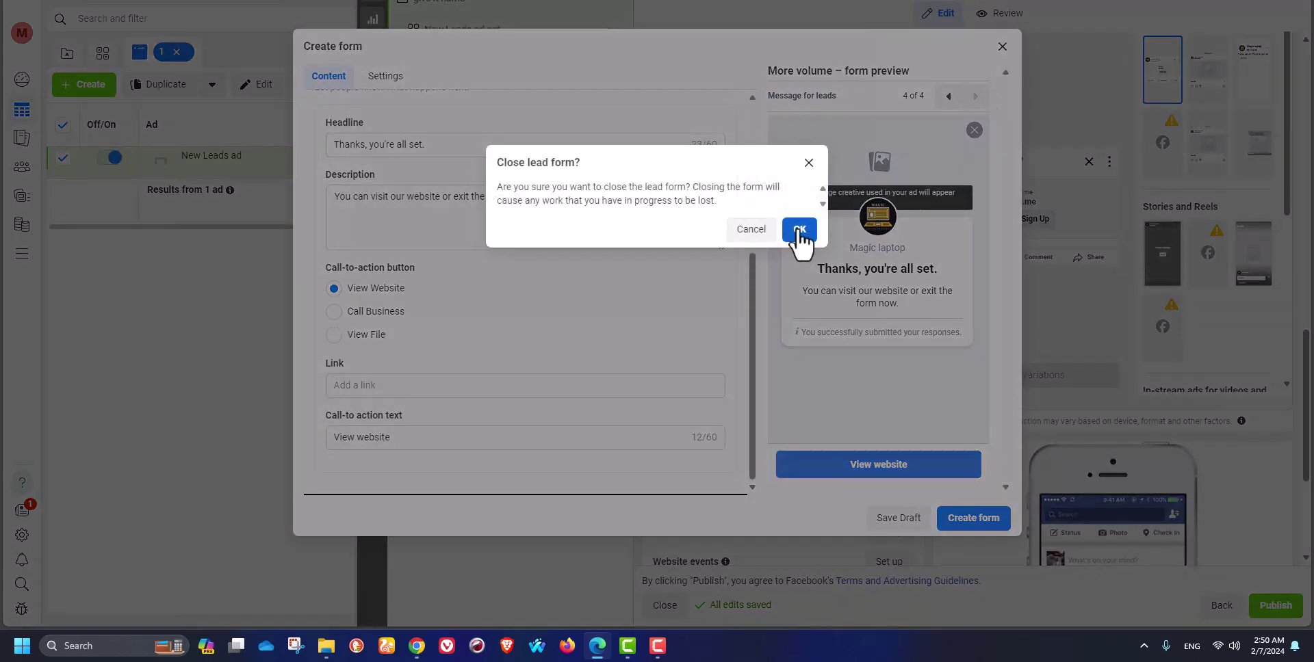
click(798, 231)
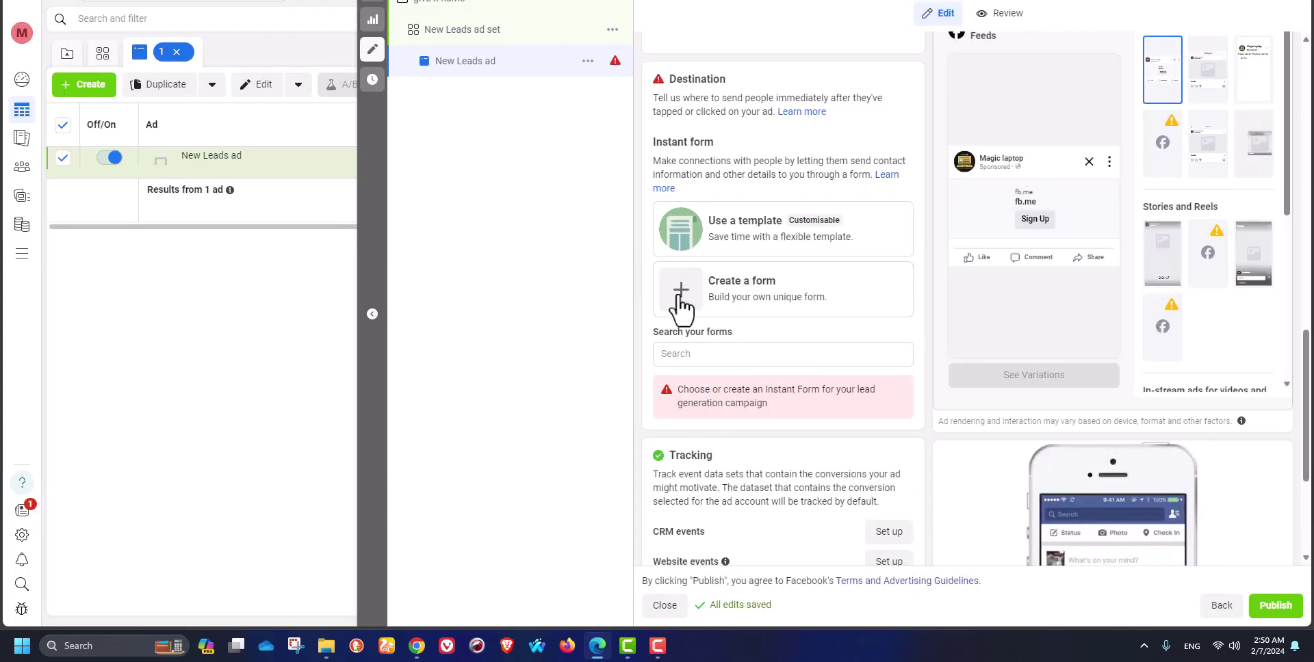
- Review the ad's creative, destination and tracking settings, and check its appearance across placements in the advanced preview, closing it without saving
scroll(854, 458, down, 3)
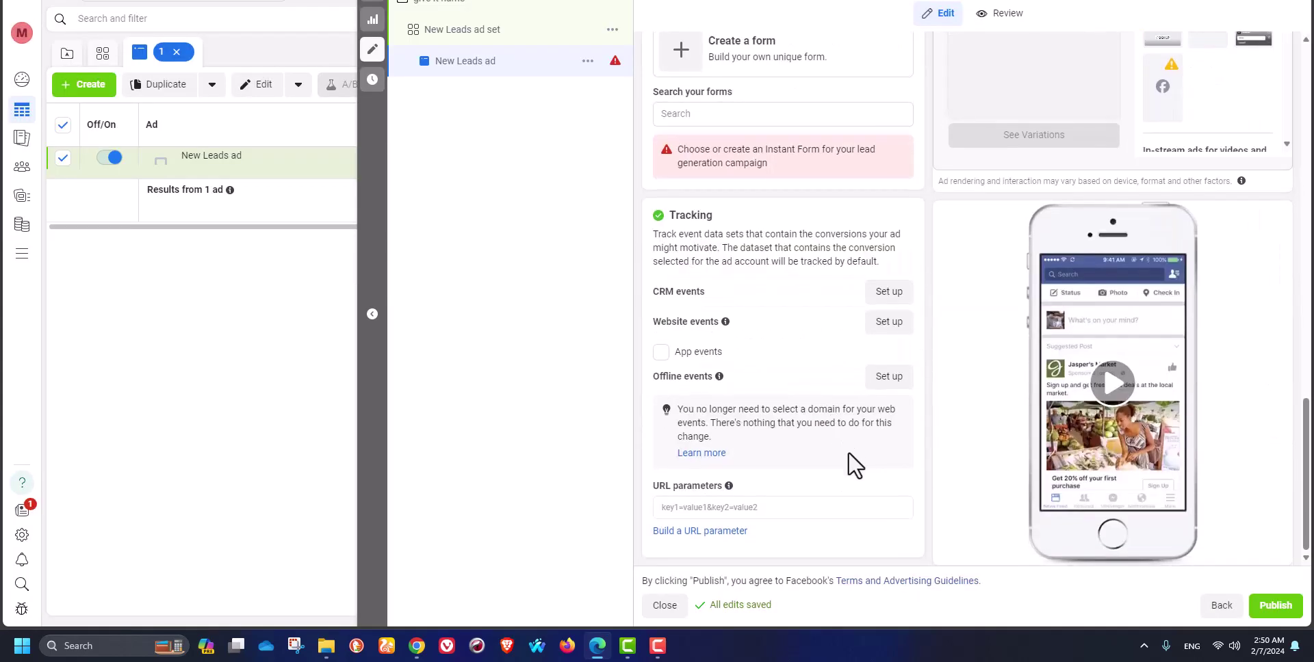
scroll(1098, 267, up, 10)
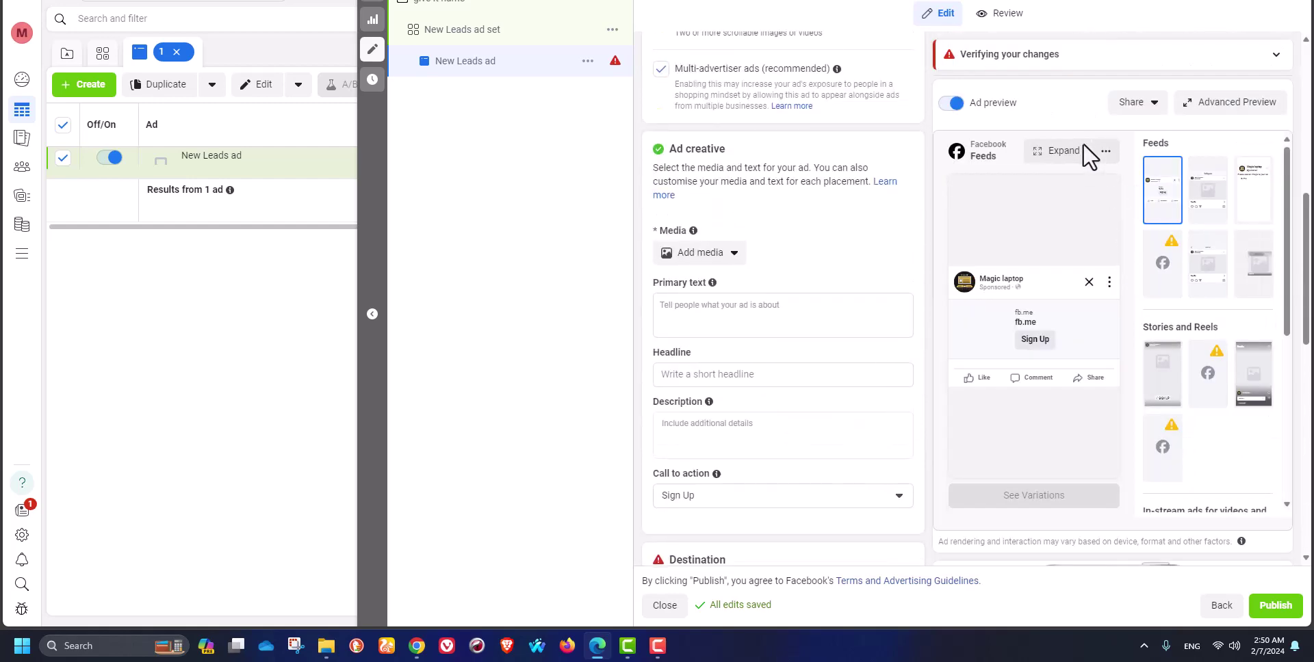
scroll(874, 329, down, 3)
scroll(881, 338, down, 4)
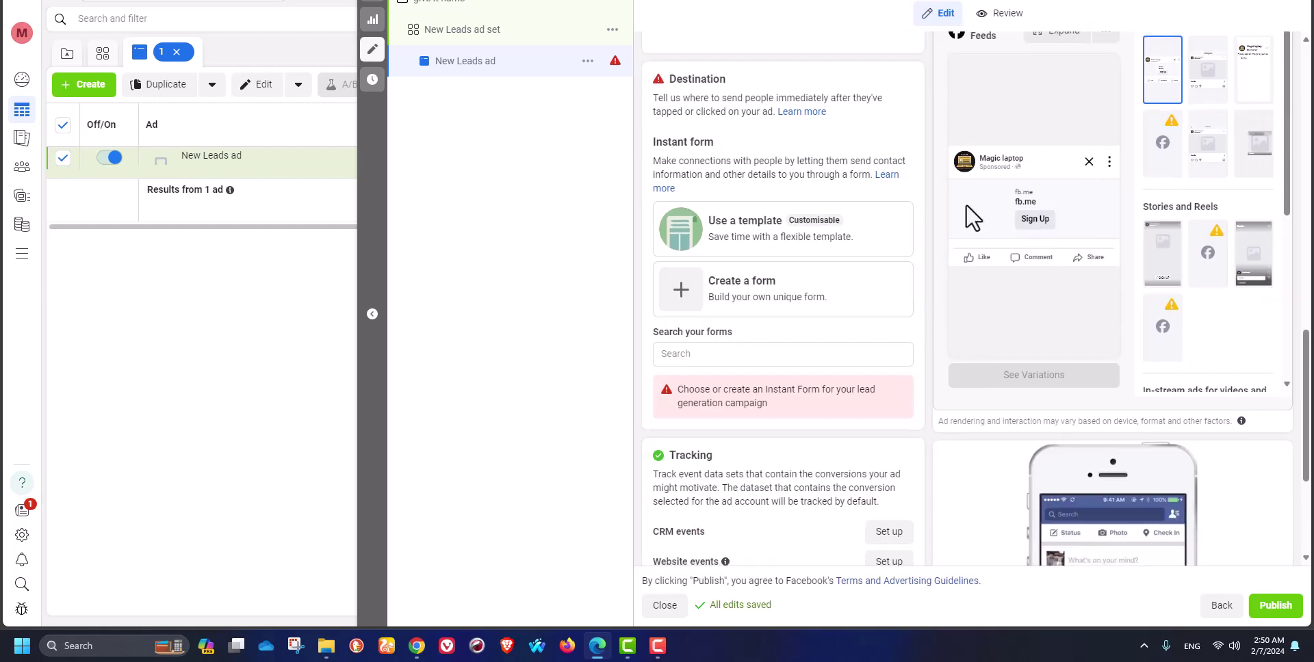
scroll(1163, 191, up, 3)
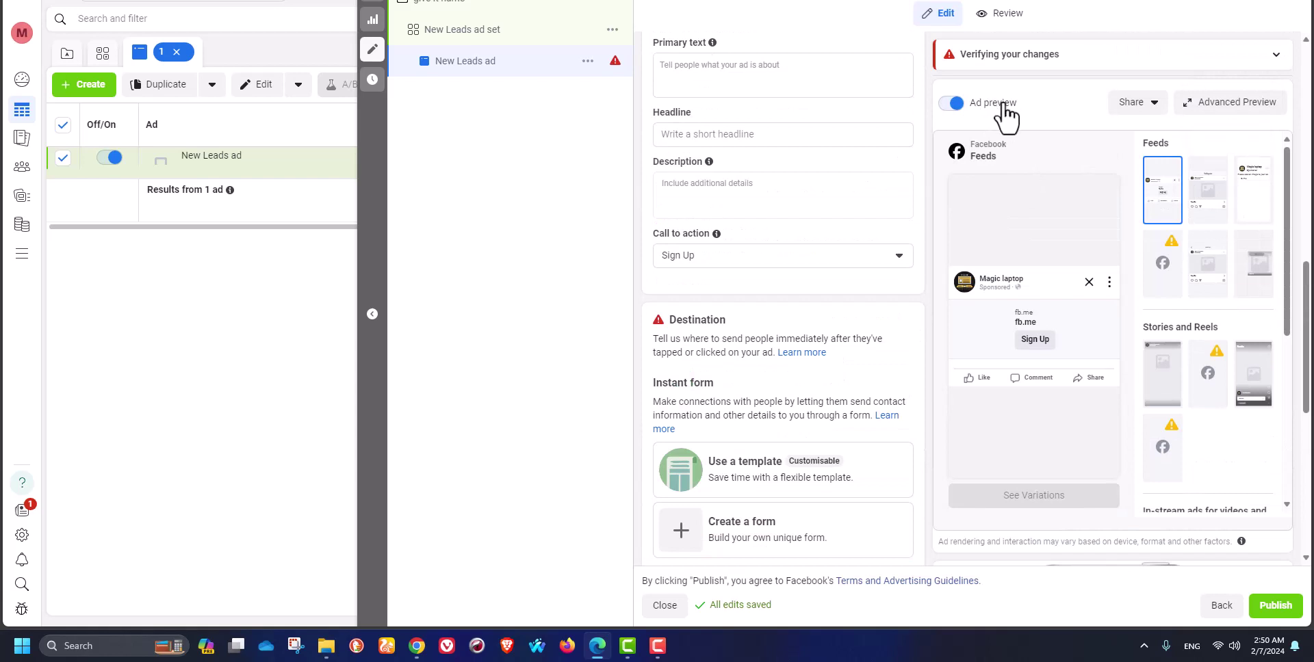
drag(1016, 104, 967, 105)
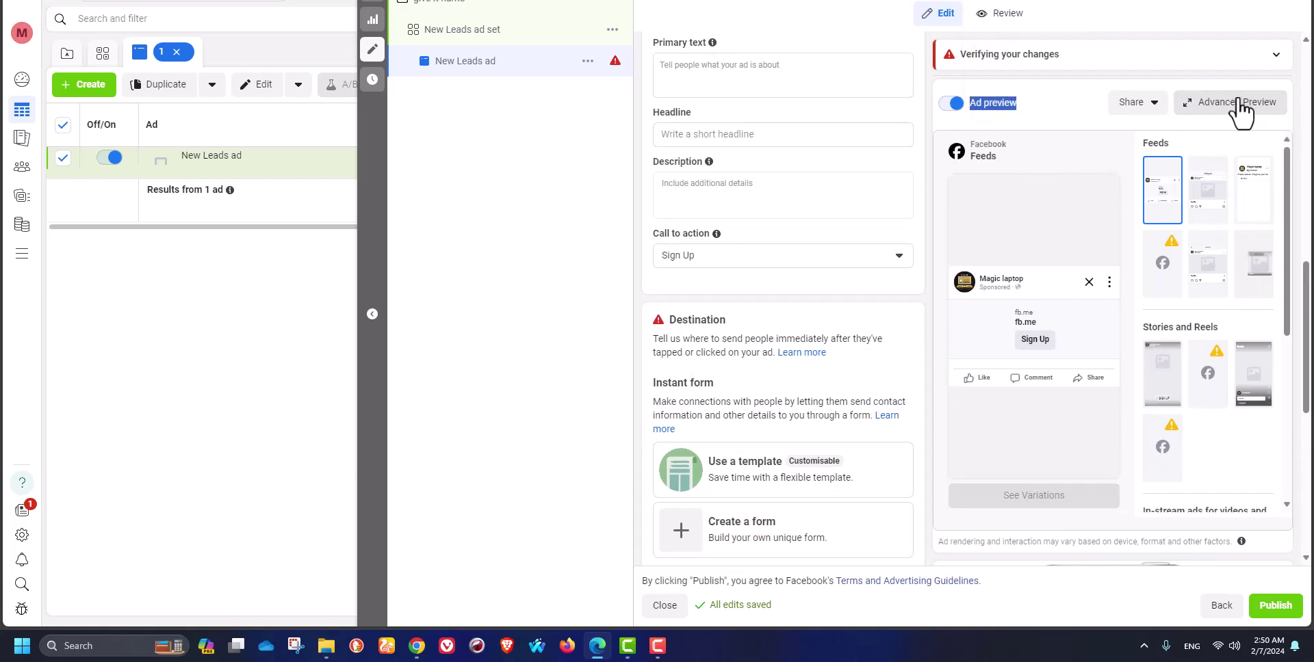
click(1060, 152)
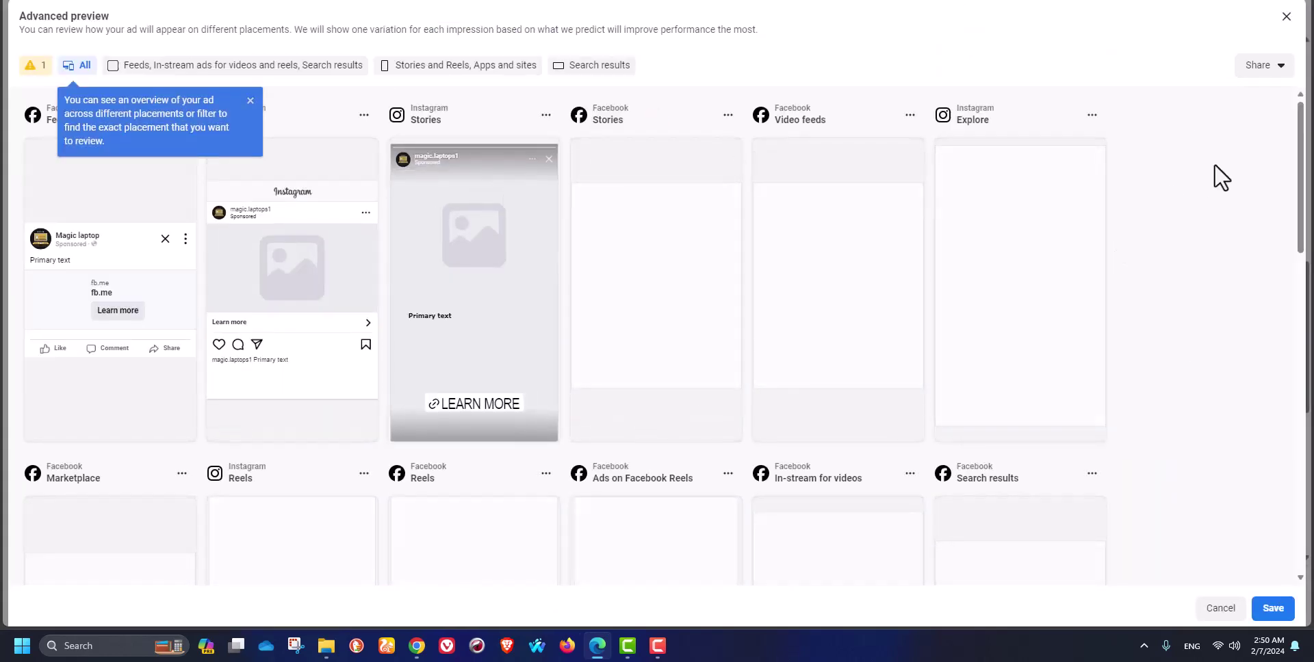
click(1286, 19)
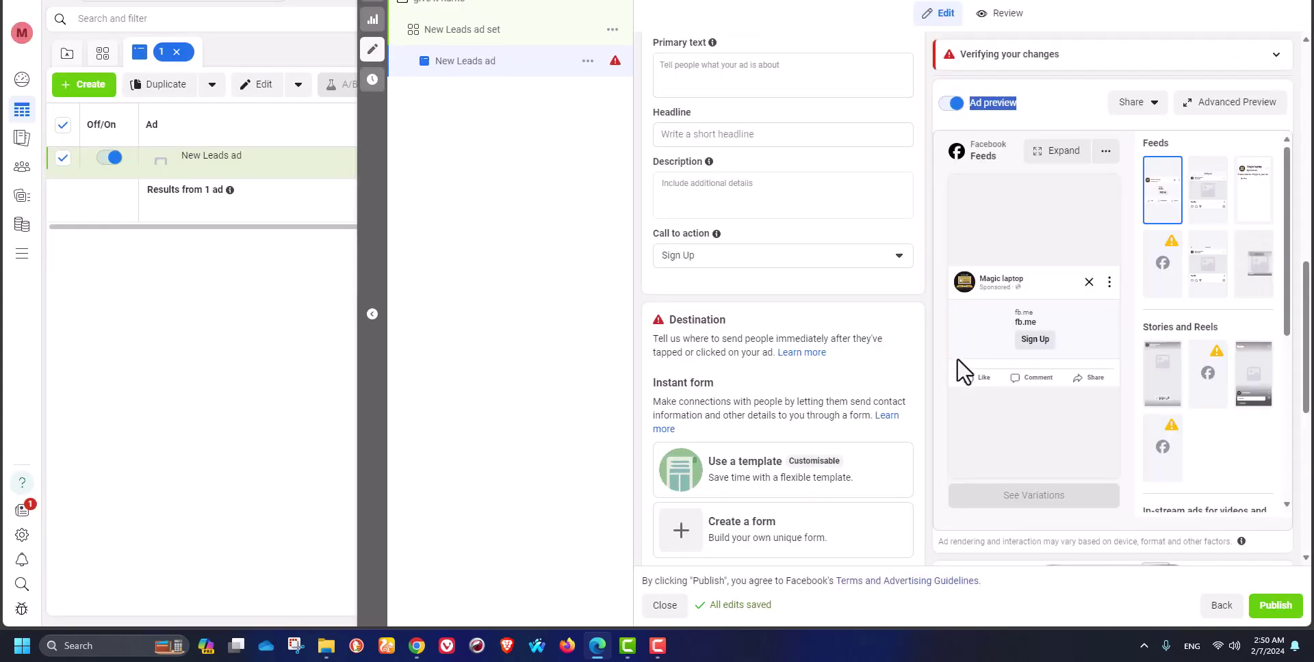
scroll(1079, 461, down, 6)
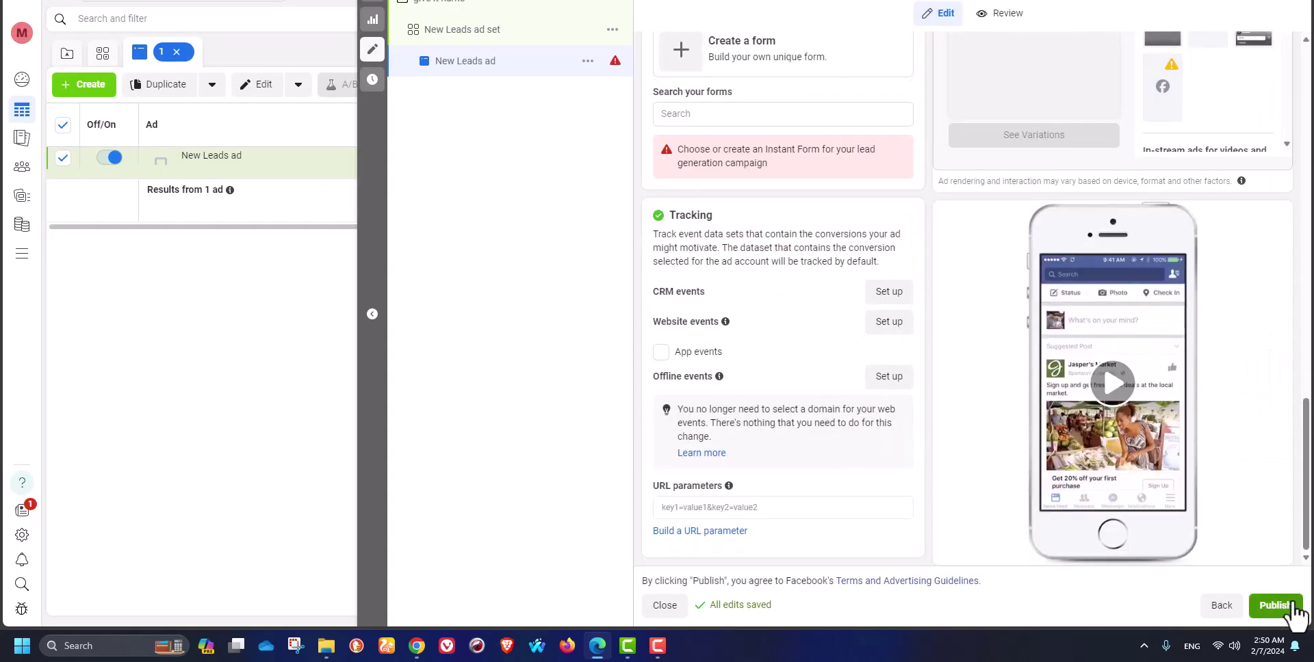